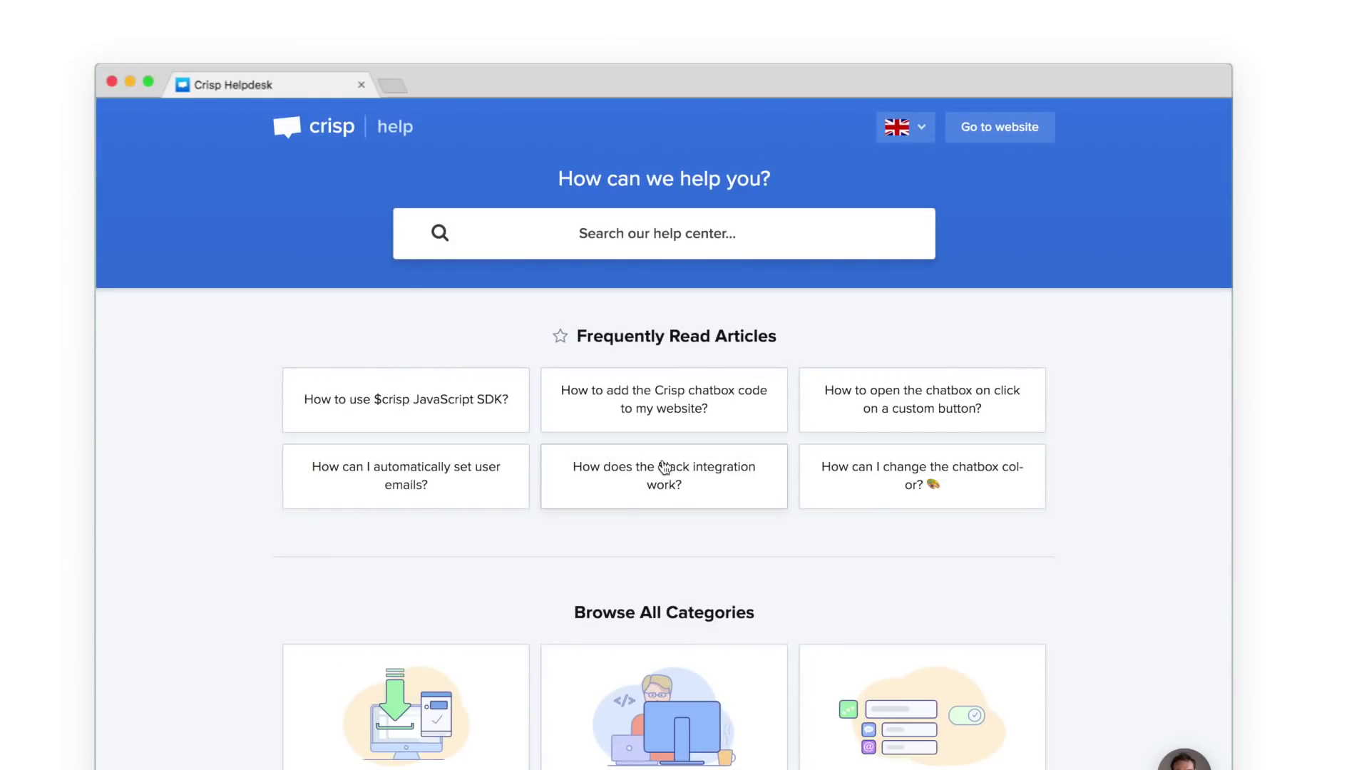
# Step: Search the help centre for 'password', briefly trying 'sdk' before going back to 'password'
pyautogui.scroll(-6, 663, 467)
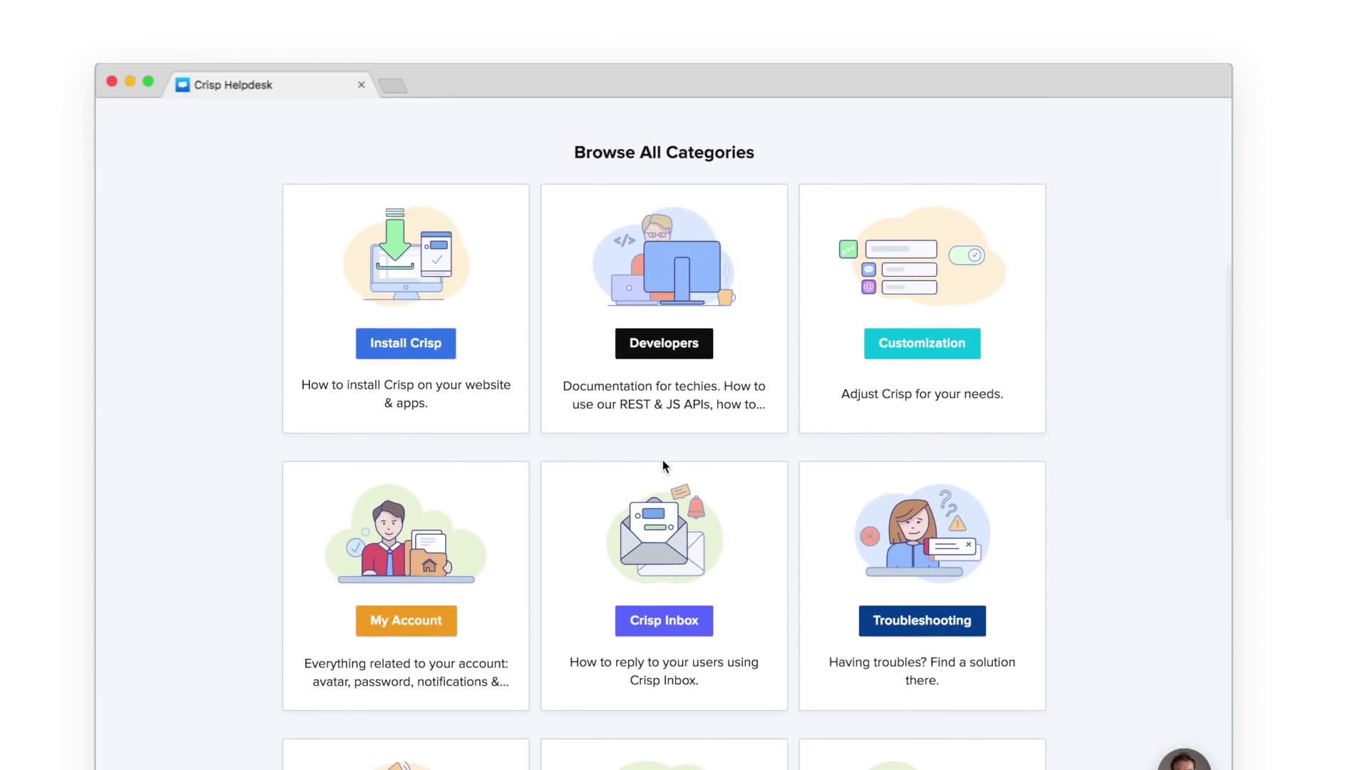
pyautogui.scroll(1, 663, 465)
pyautogui.scroll(6, 662, 460)
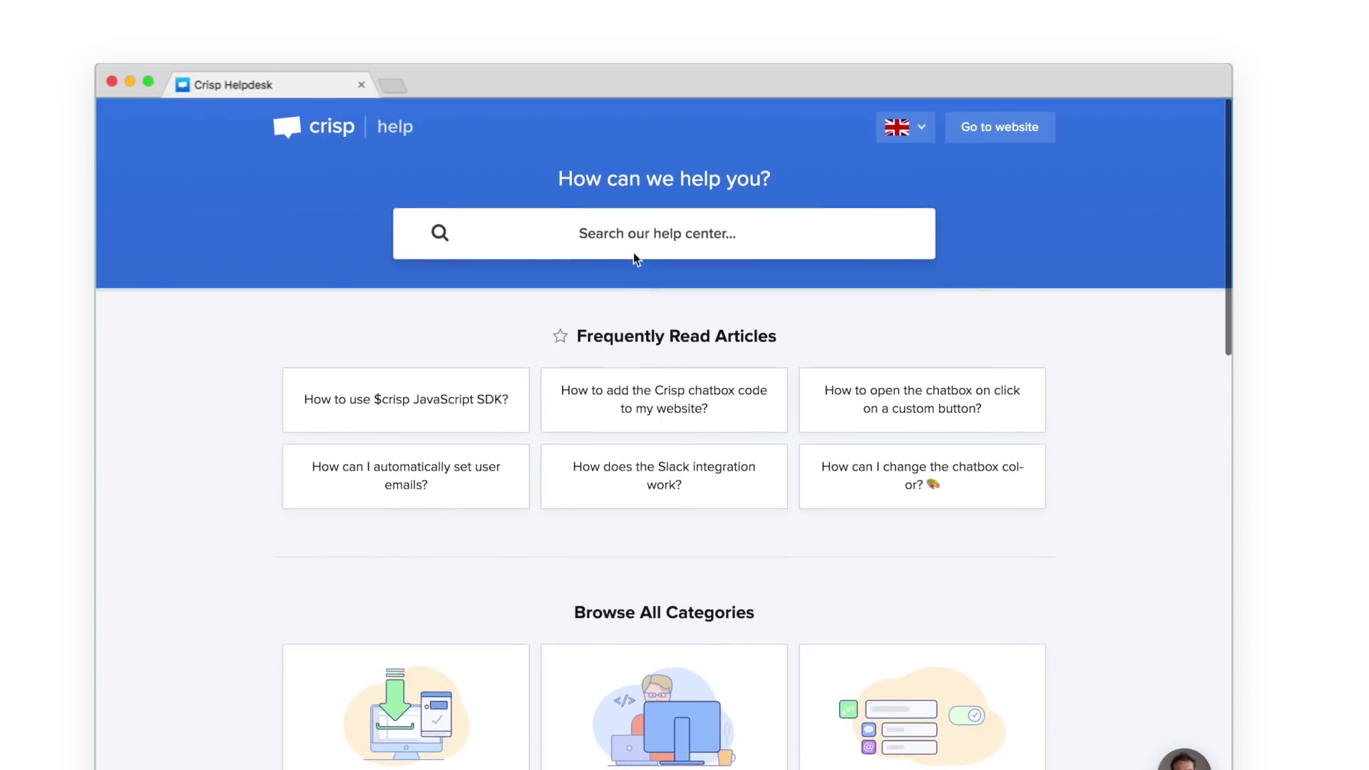
pyautogui.click(604, 233)
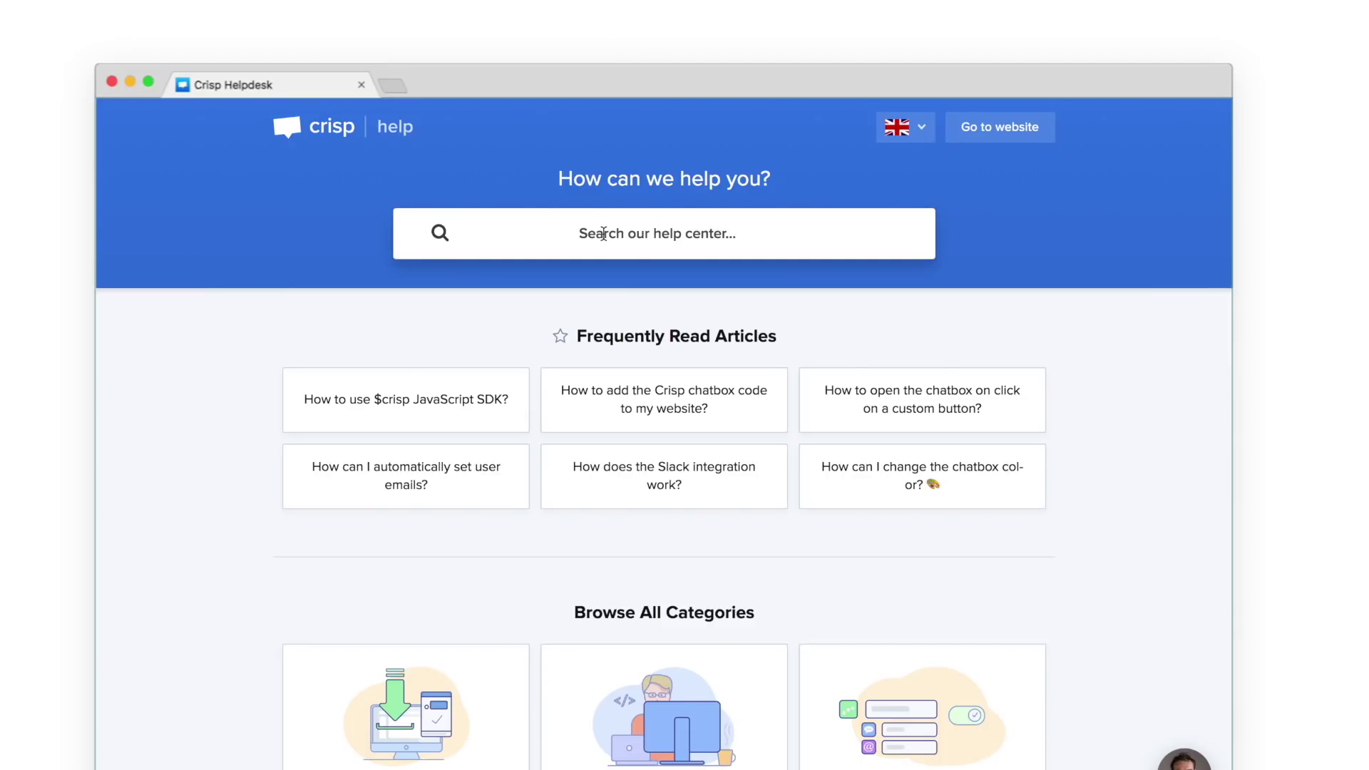
pyautogui.write('password')
pyautogui.press('super+a')
pyautogui.write('s')
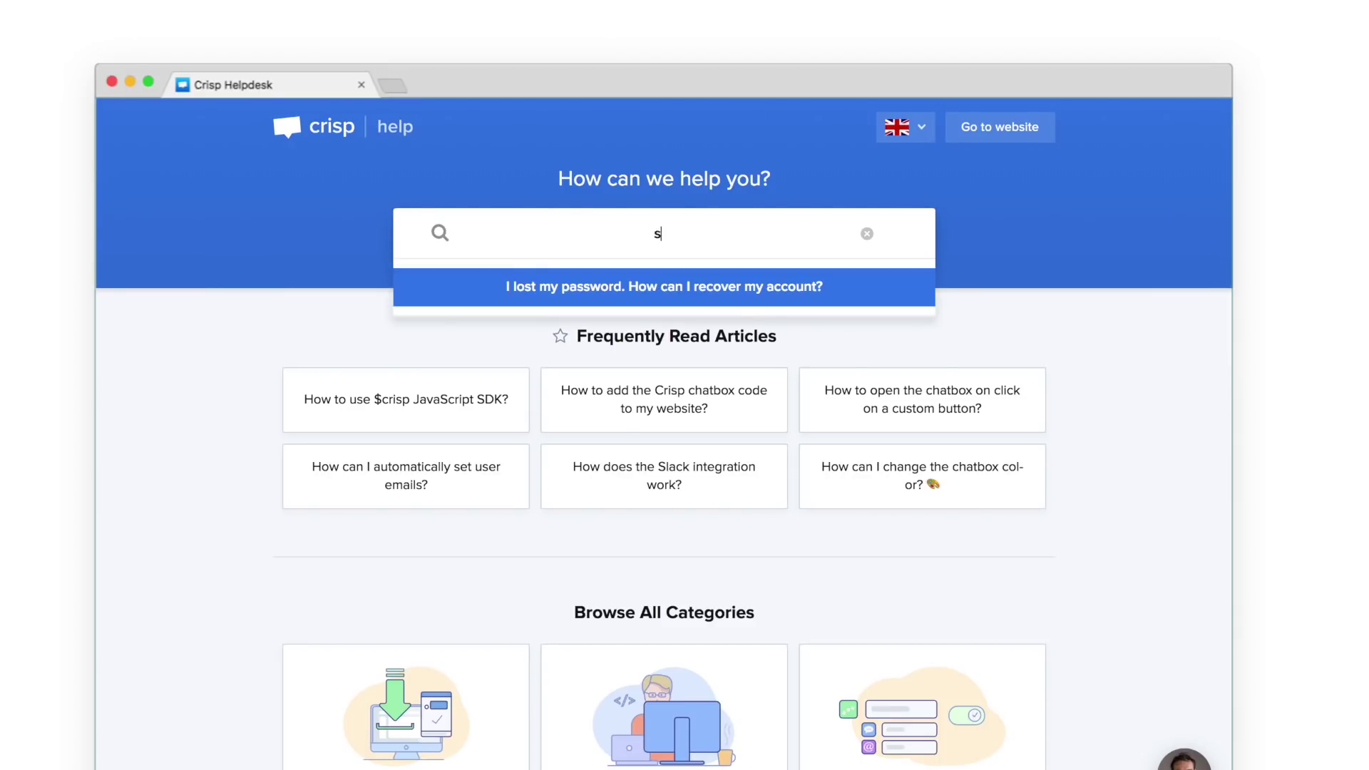
pyautogui.write('dk')
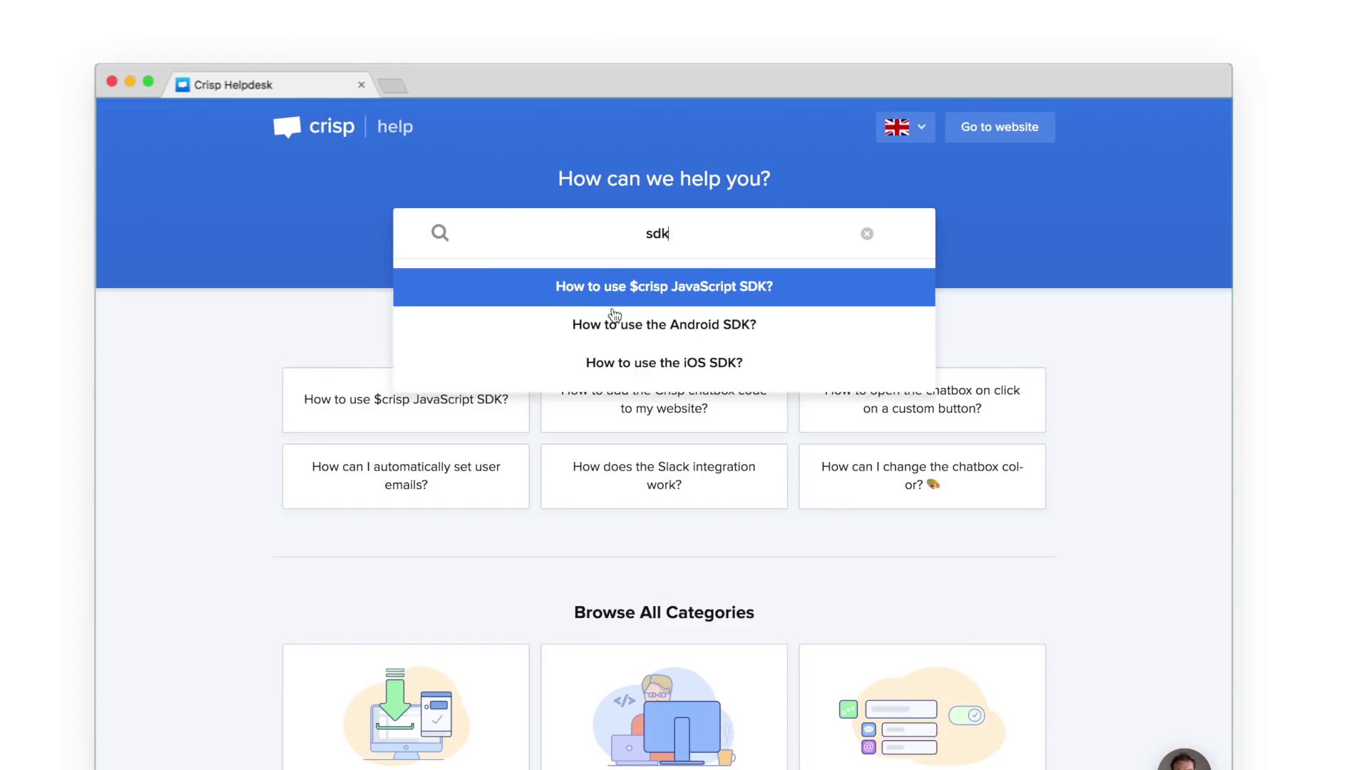
pyautogui.press('super+a')
pyautogui.write('password')
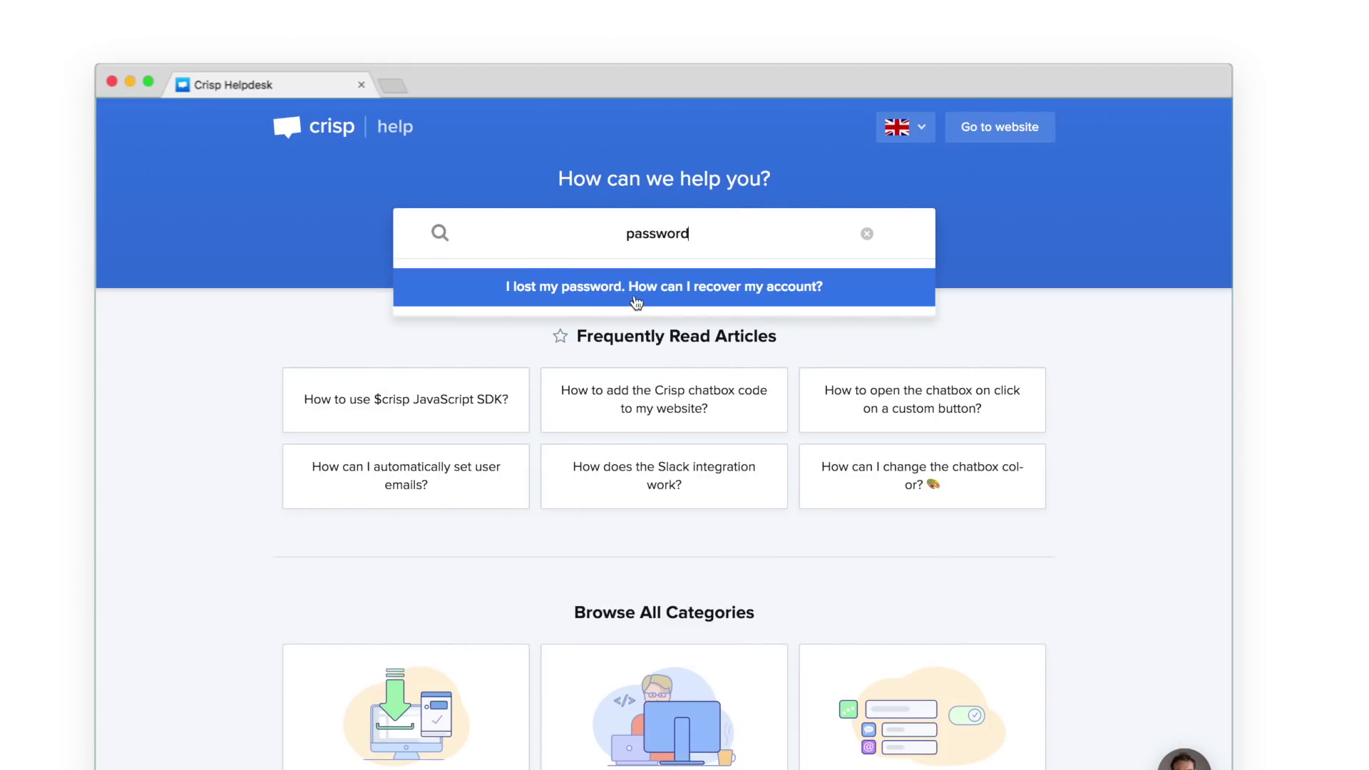
# Step: Open the 'I lost my password' article and scroll through it
pyautogui.click(637, 303)
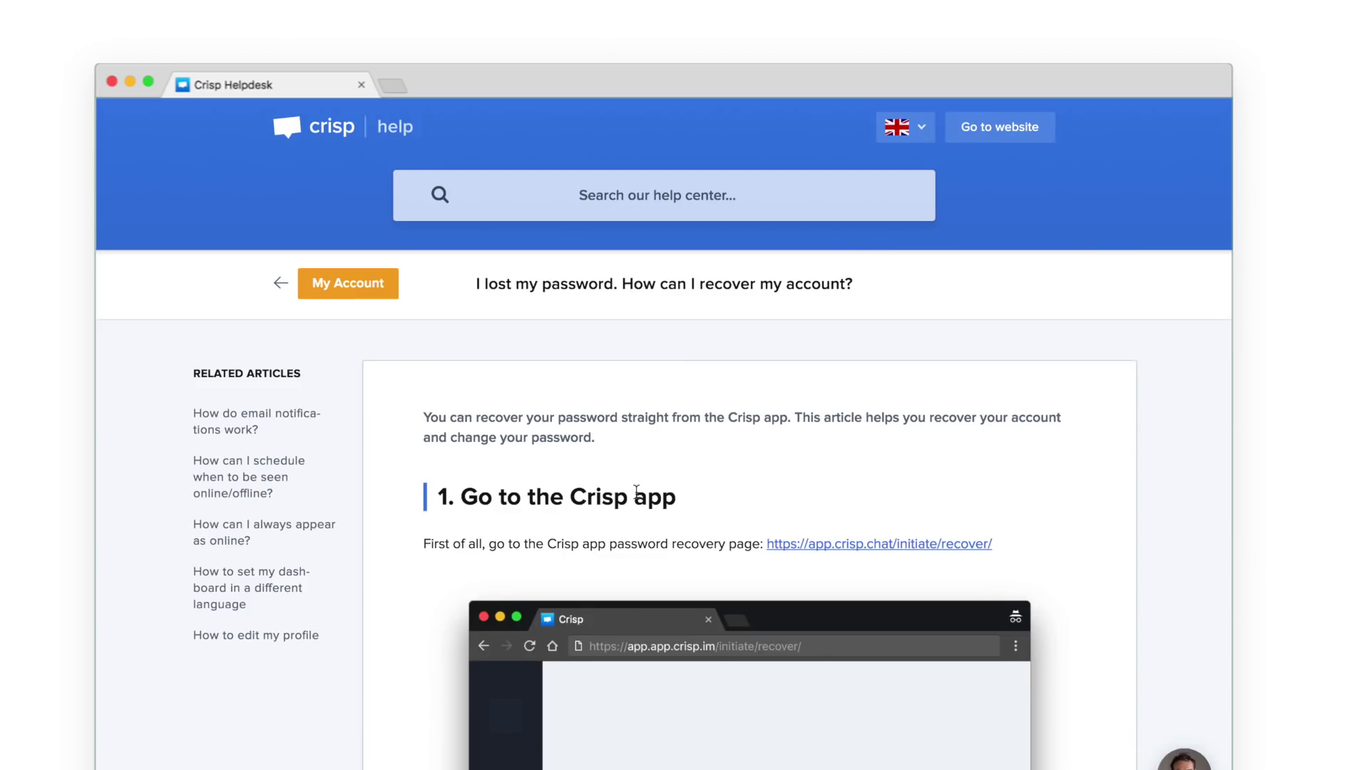
pyautogui.scroll(-4, 637, 471)
pyautogui.scroll(-8, 637, 492)
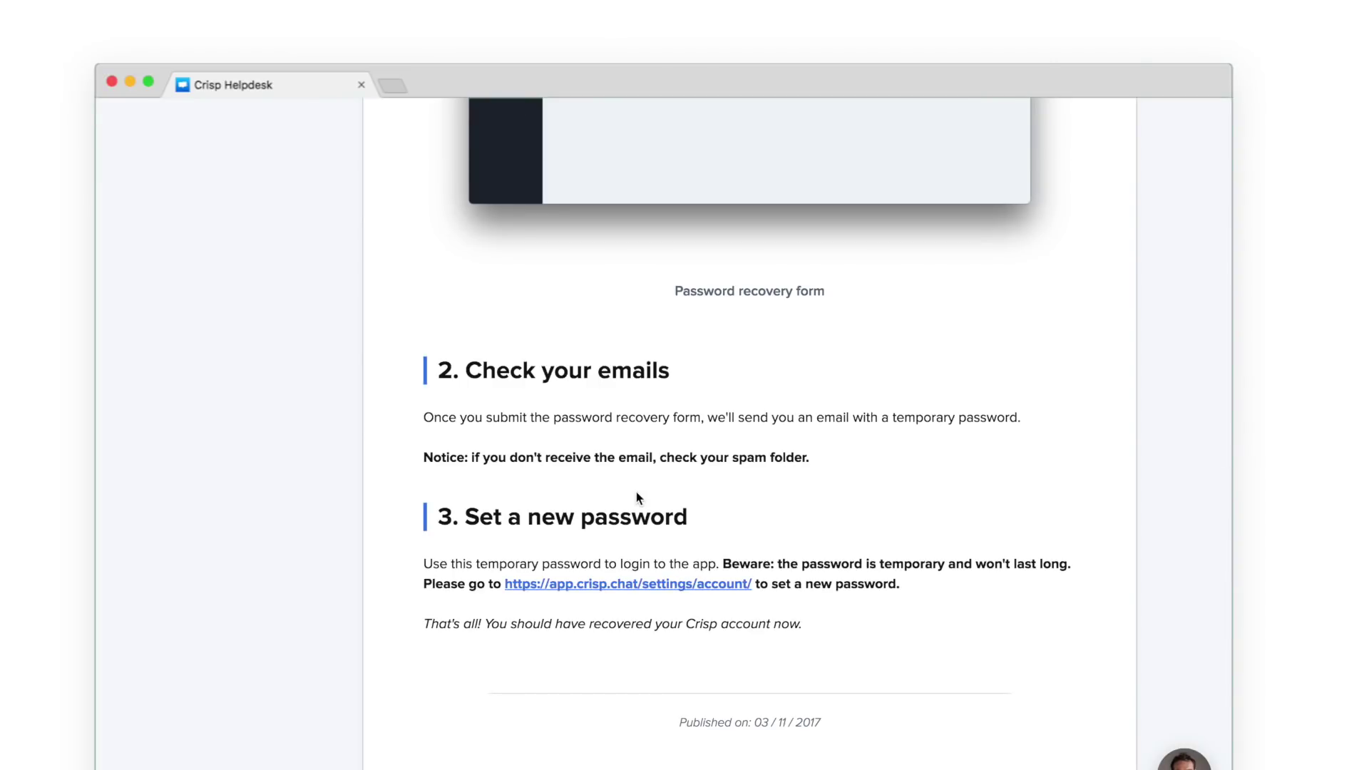
pyautogui.scroll(12, 637, 497)
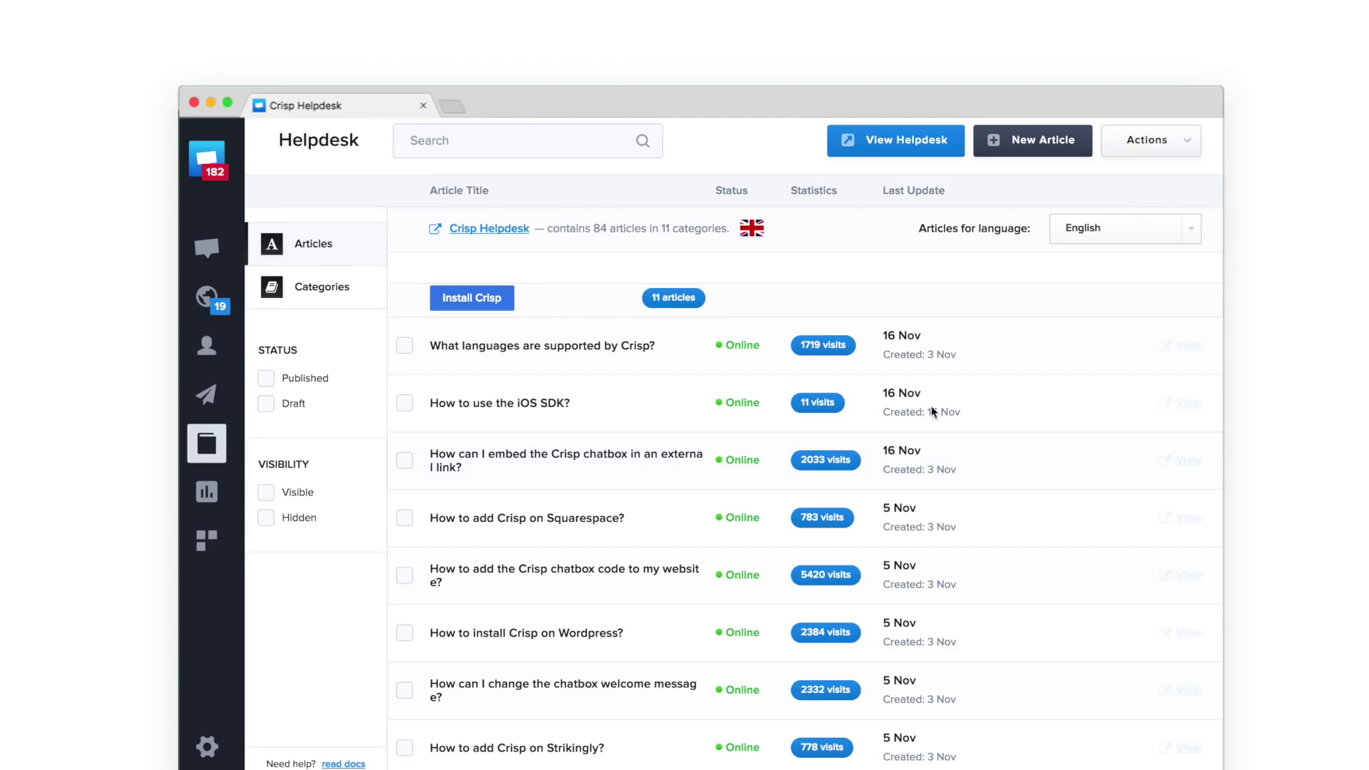
# Step: Create draft article 'How to Create my first article', paste the WordPress install body, and preview it
pyautogui.scroll(-8, 892, 487)
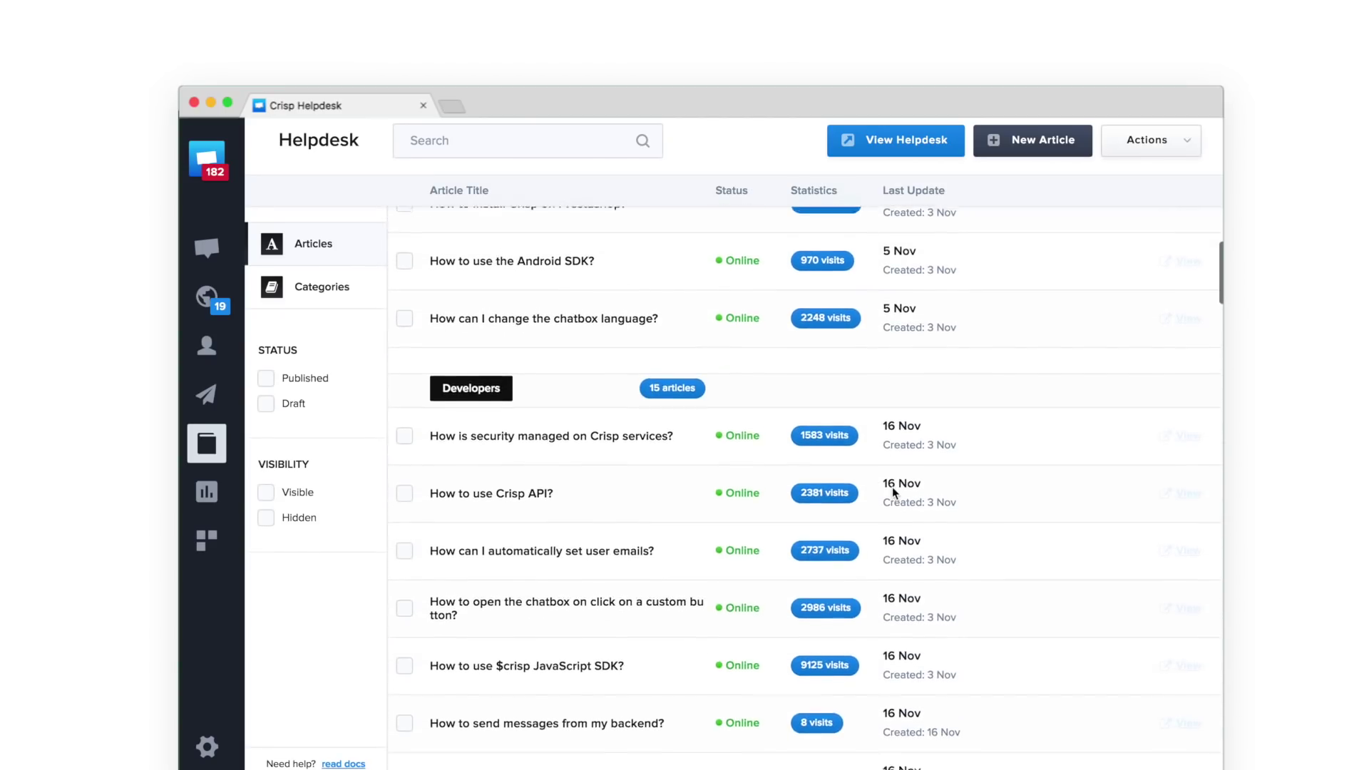
pyautogui.scroll(-2, 892, 486)
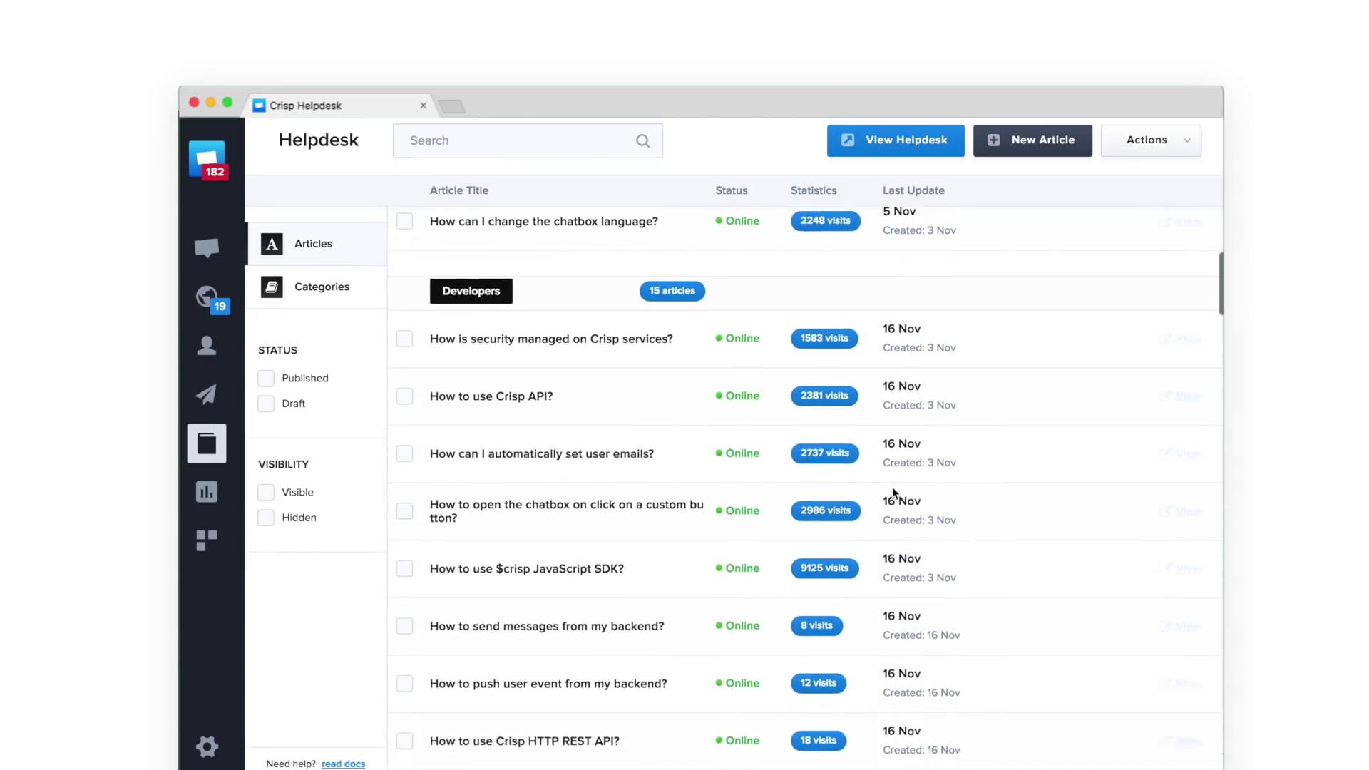
pyautogui.click(1028, 143)
pyautogui.write('How to Create my first article')
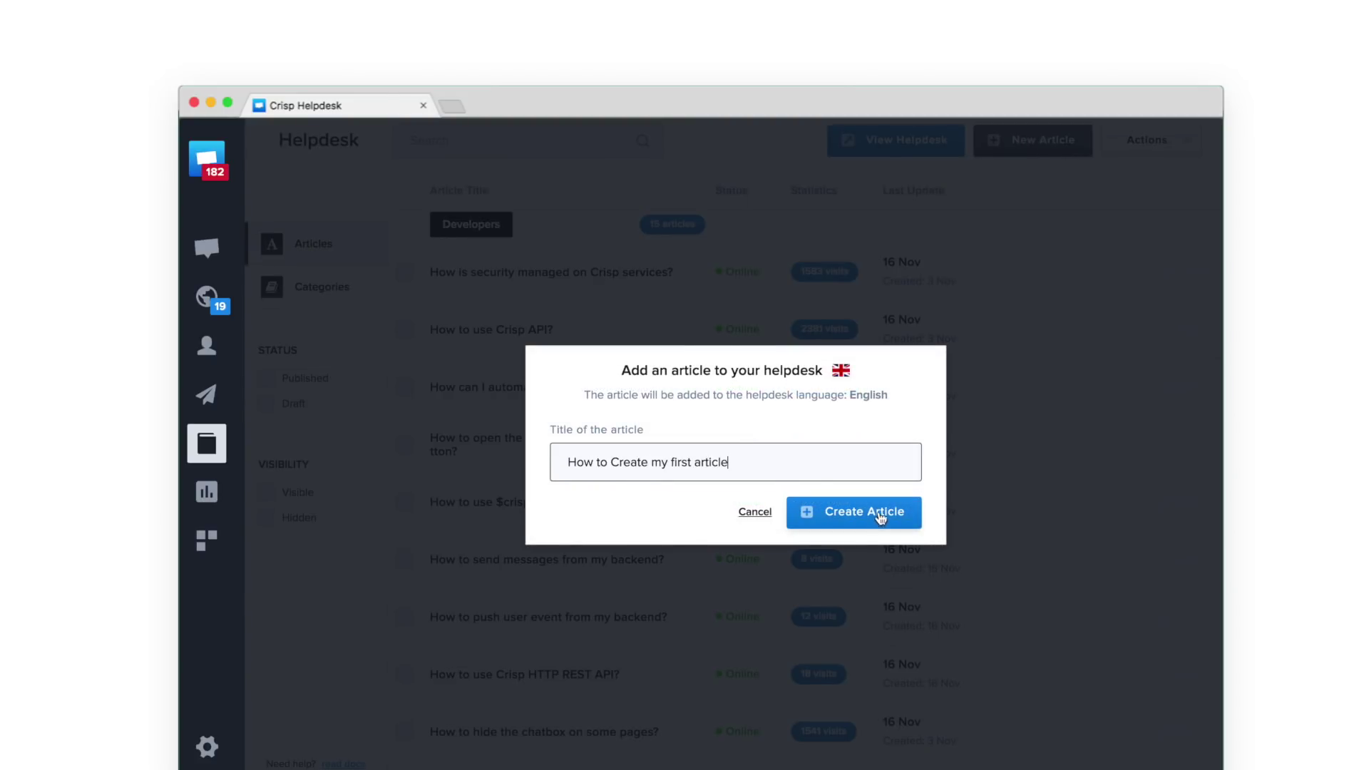
pyautogui.click(882, 519)
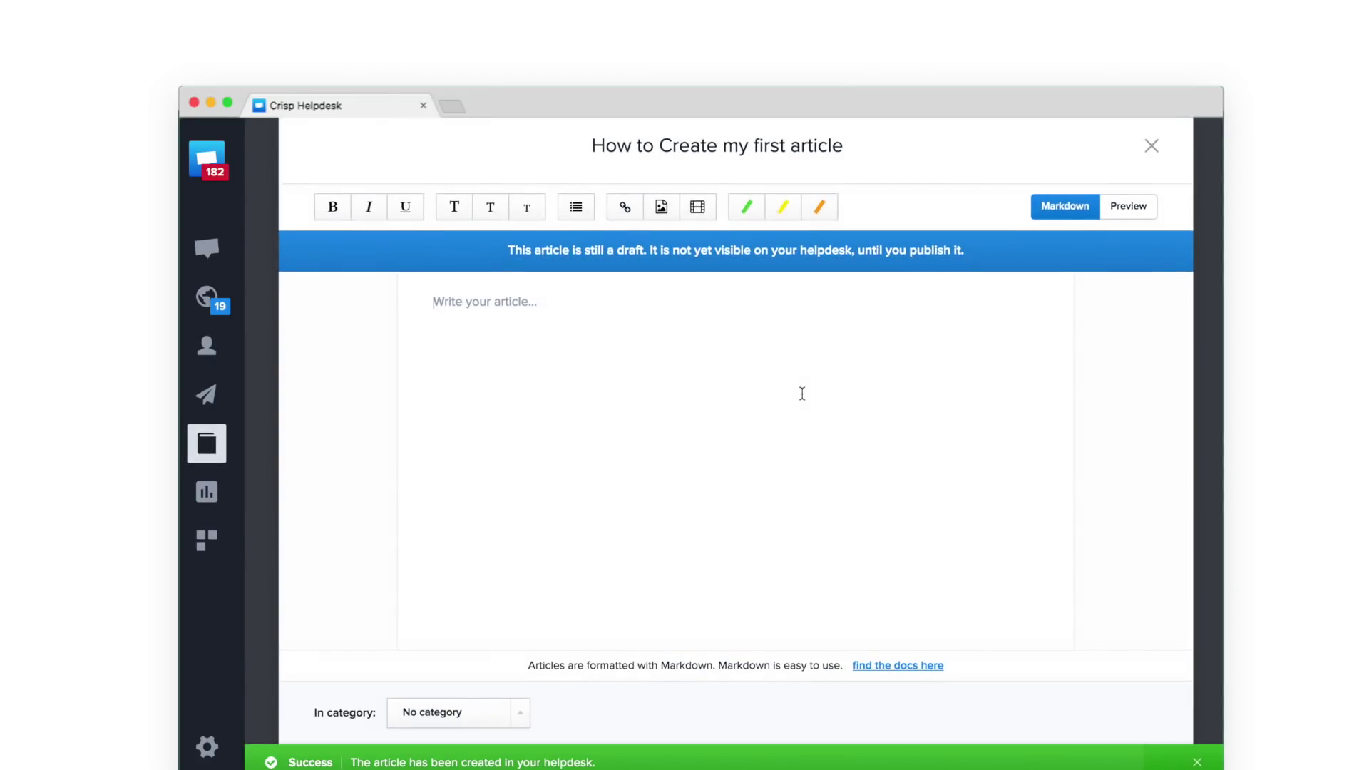
pyautogui.write('**Installing Crisp on Wordpress is really easy!**  **Video tutorial:**  ${youtube}[Video tutorial on how to install Crisp on WordPress](qgPN61LTzZM)  **Text tutorial:**  * First, you have to connect on your Wordpress dashboard * You have to click on Plugins / Add New and search "Crisp" * Activate the Plugin * On the left menu, click "Crisp Settings" * Click on Link with Crisp and follow the instructions * It should work')
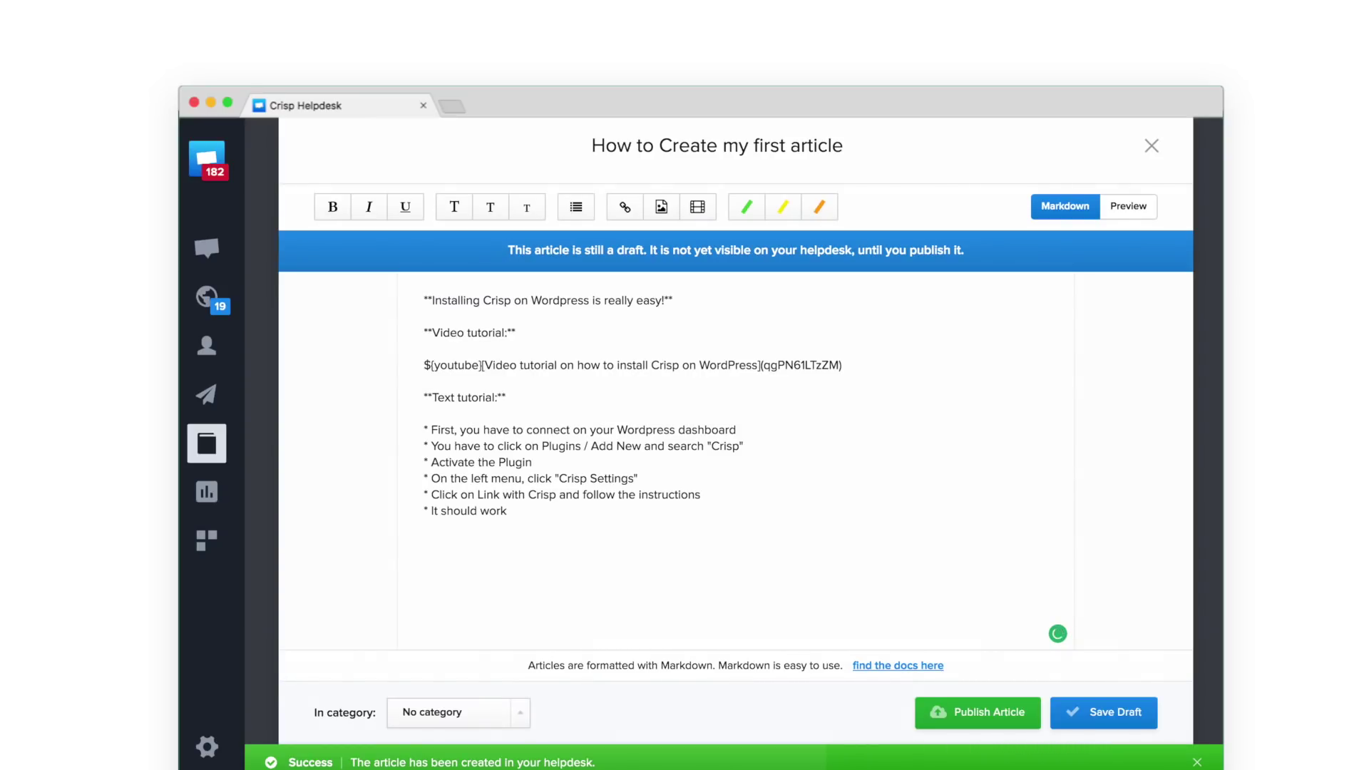
pyautogui.click(1127, 211)
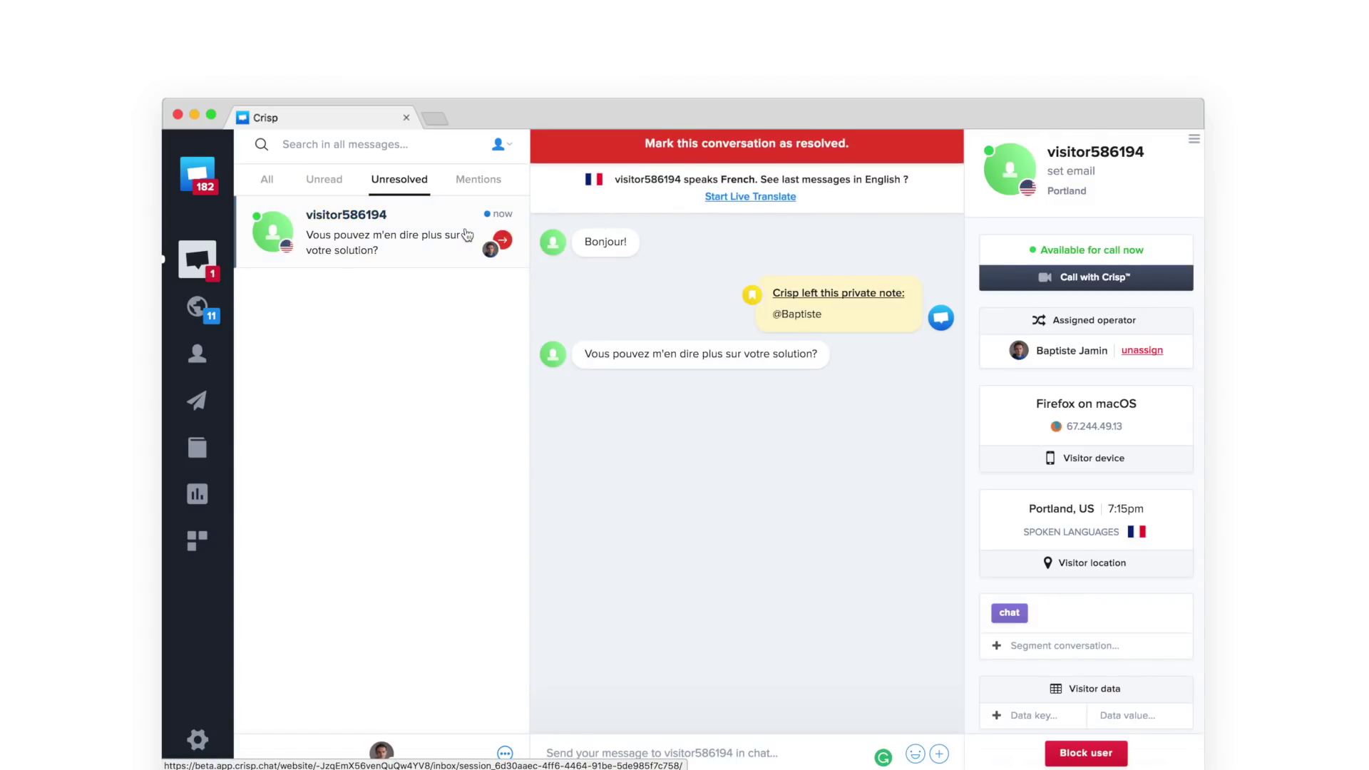
# Step: Enable Live Translate, then send 'Hello!' and 'Crisp is a messaging solution to chat with your customers :)'
pyautogui.click(770, 200)
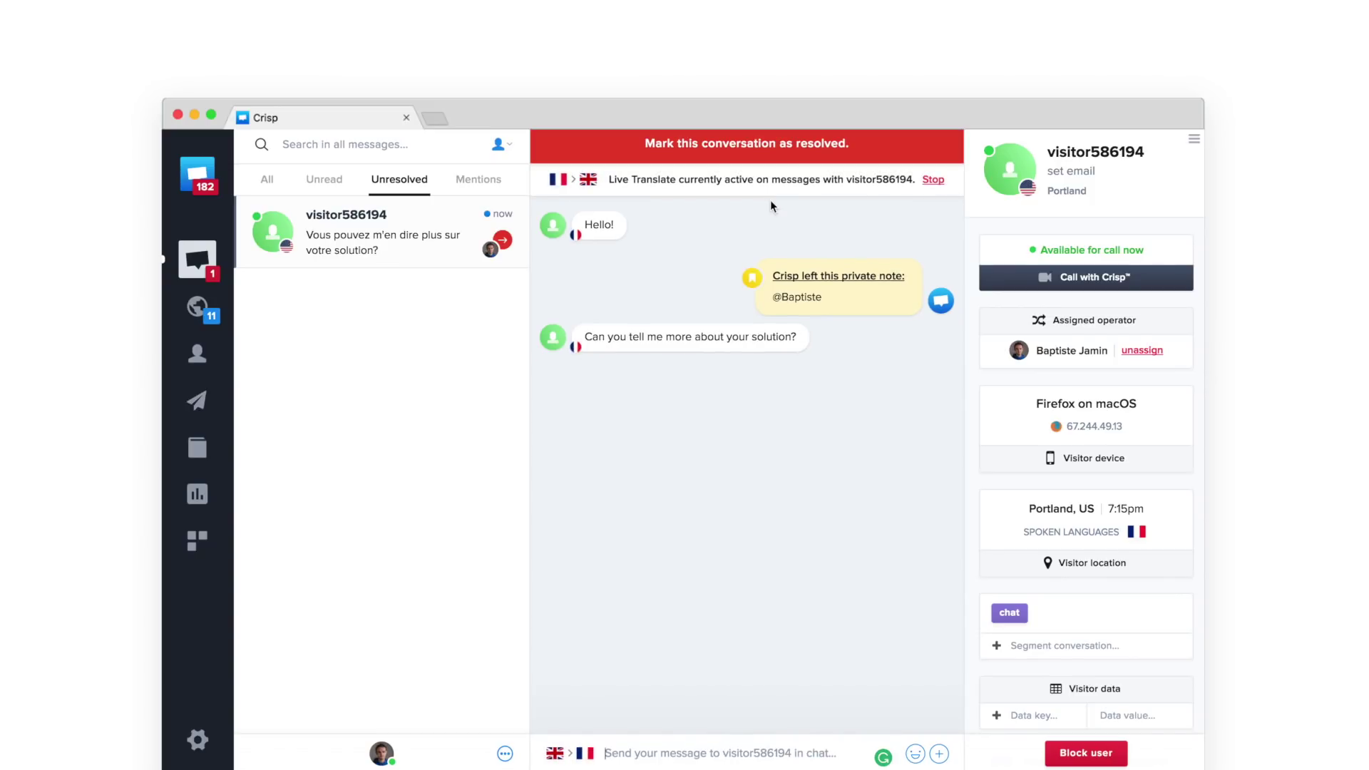
pyautogui.write('Hell')
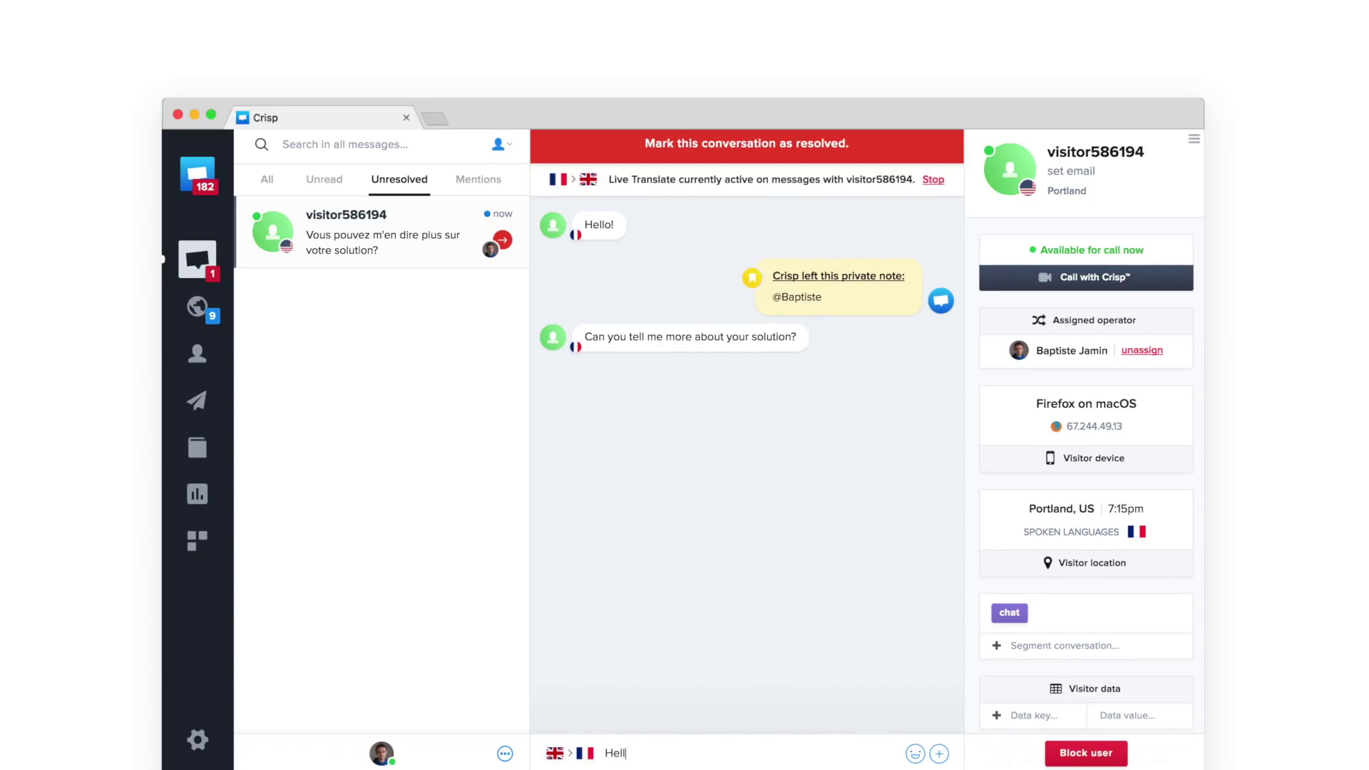
pyautogui.write('o!')
pyautogui.press('Return')
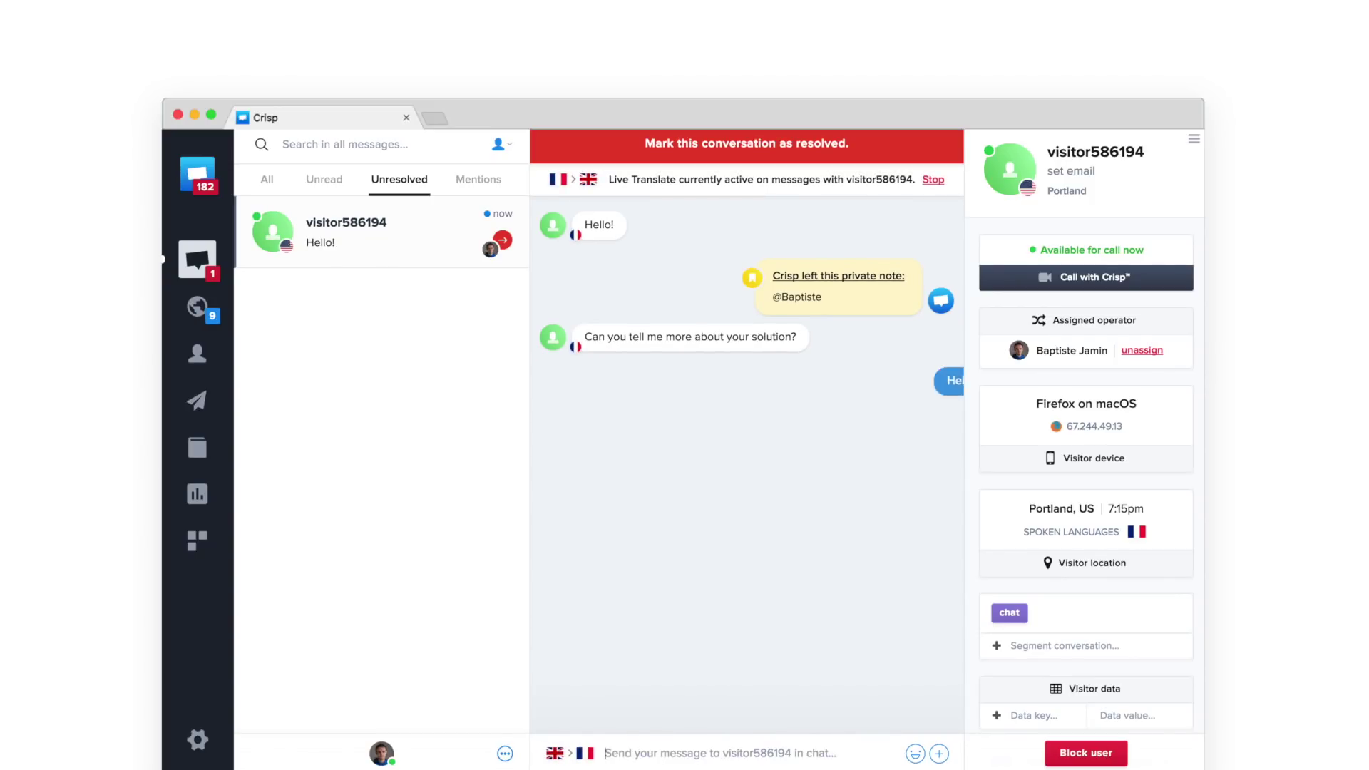
pyautogui.write('Crisp is a messaging soluti')
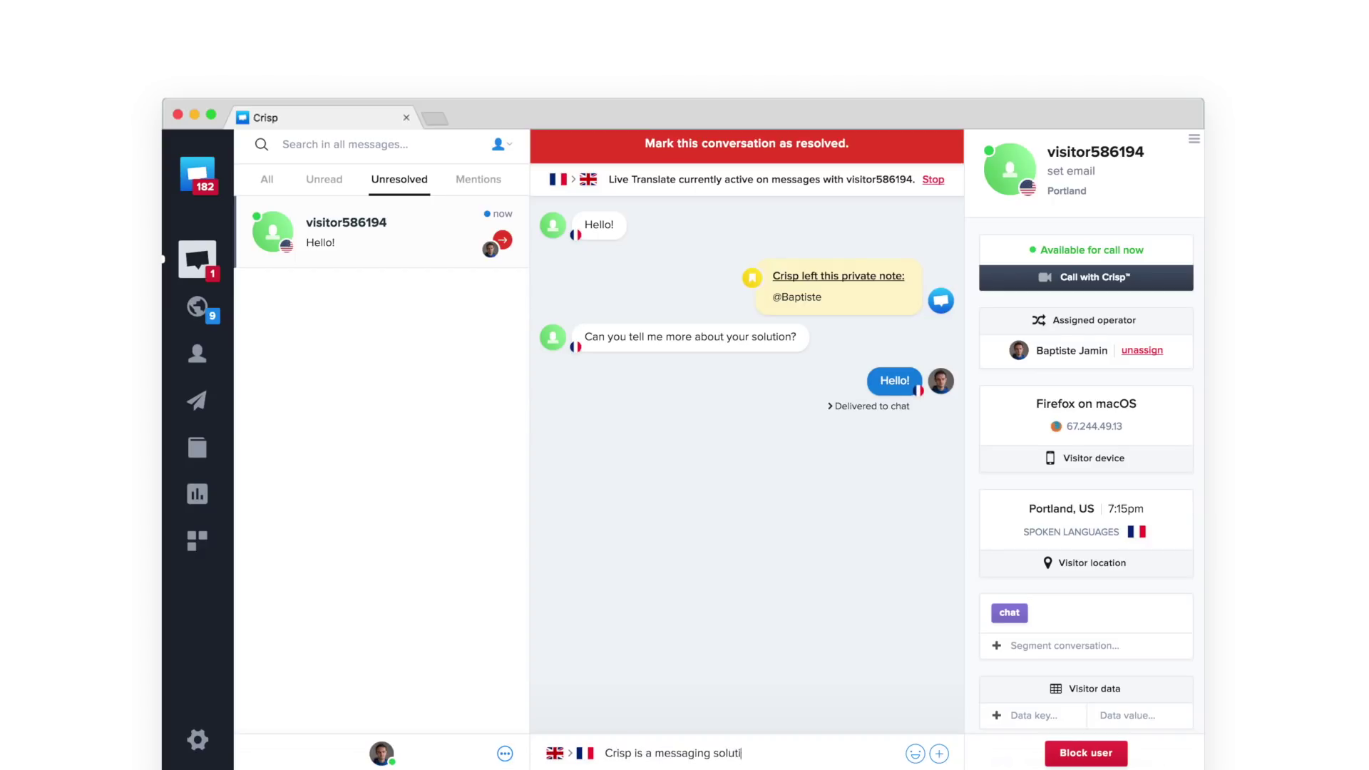
pyautogui.write('on to chat with your customers :)')
pyautogui.press('Return')
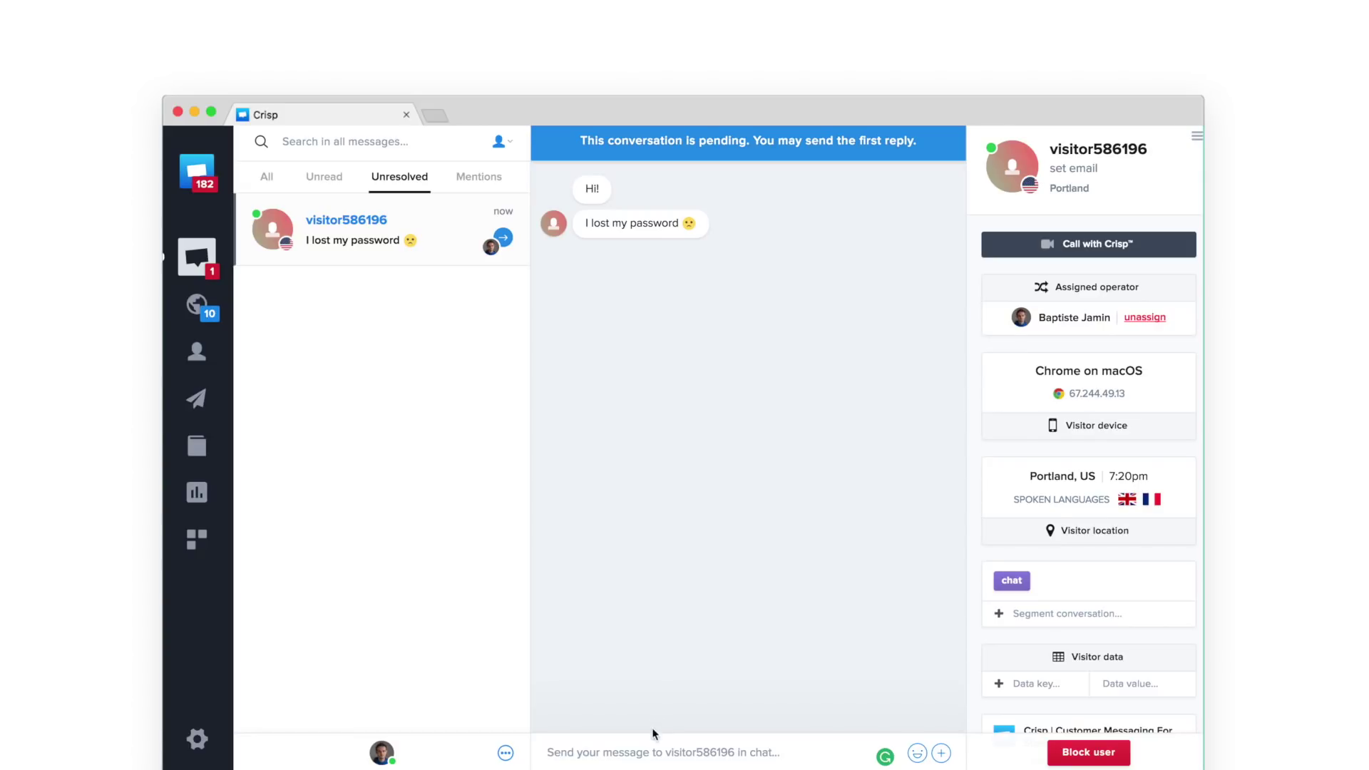
# Step: Use the '?pass' shortcut to send the password recovery article link
pyautogui.write('?pass')
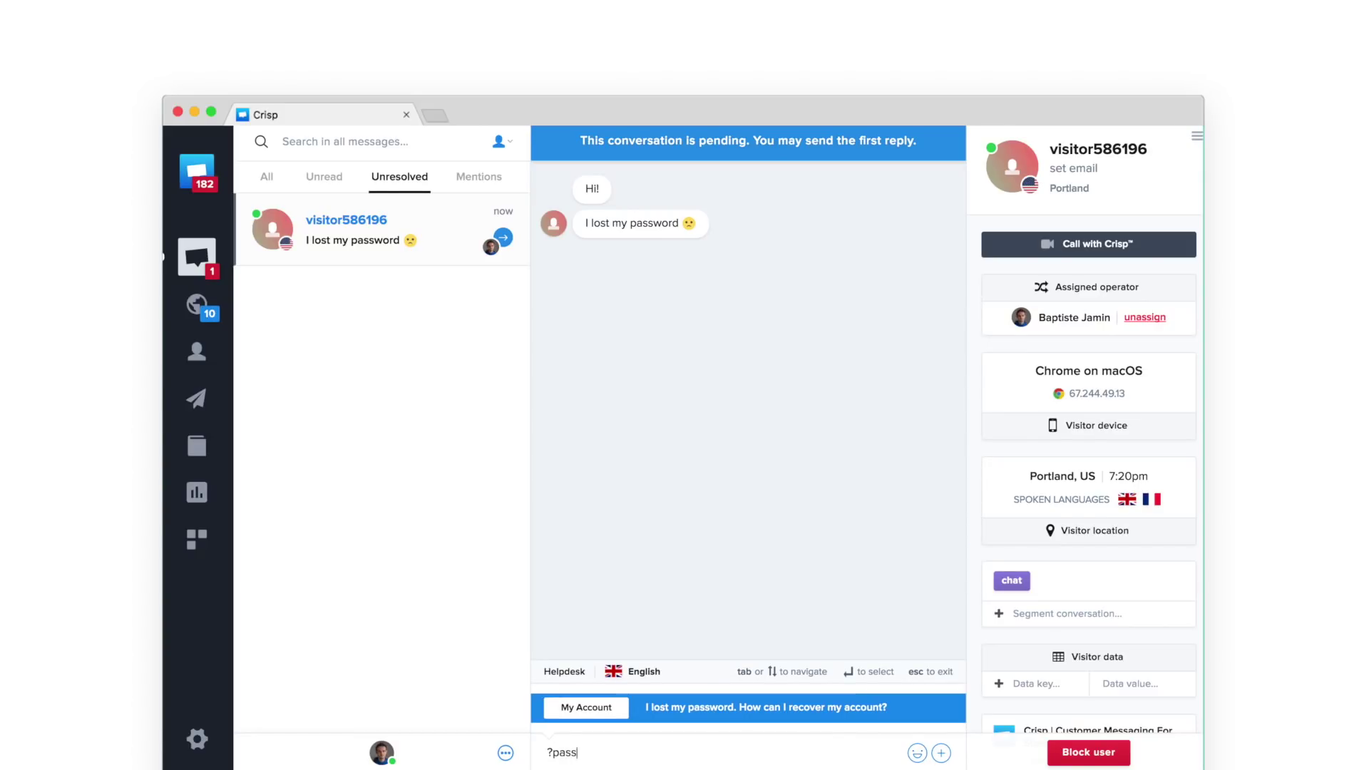
pyautogui.press('Return')
pyautogui.press('Return')
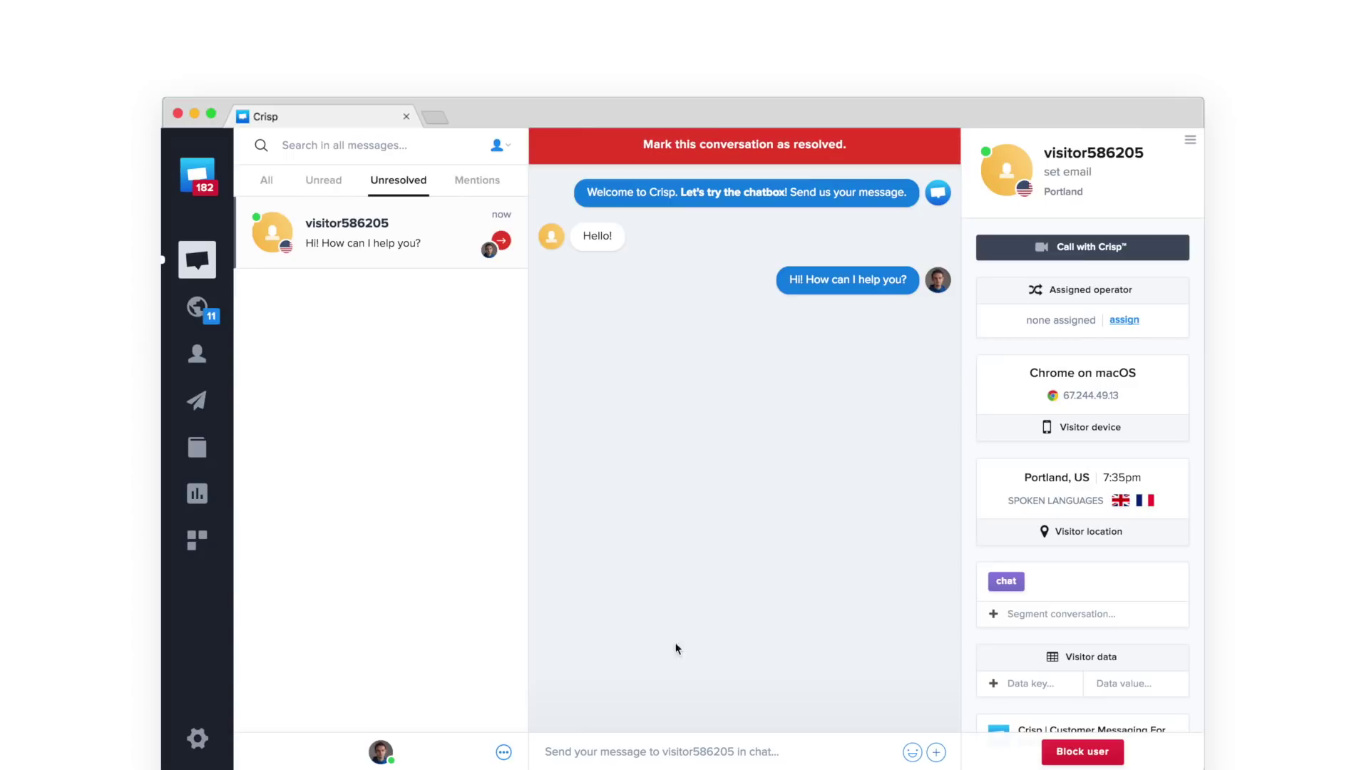
# Step: Edit the last sent reply so its text reads 'Hi! How are you?'
pyautogui.press('Up')
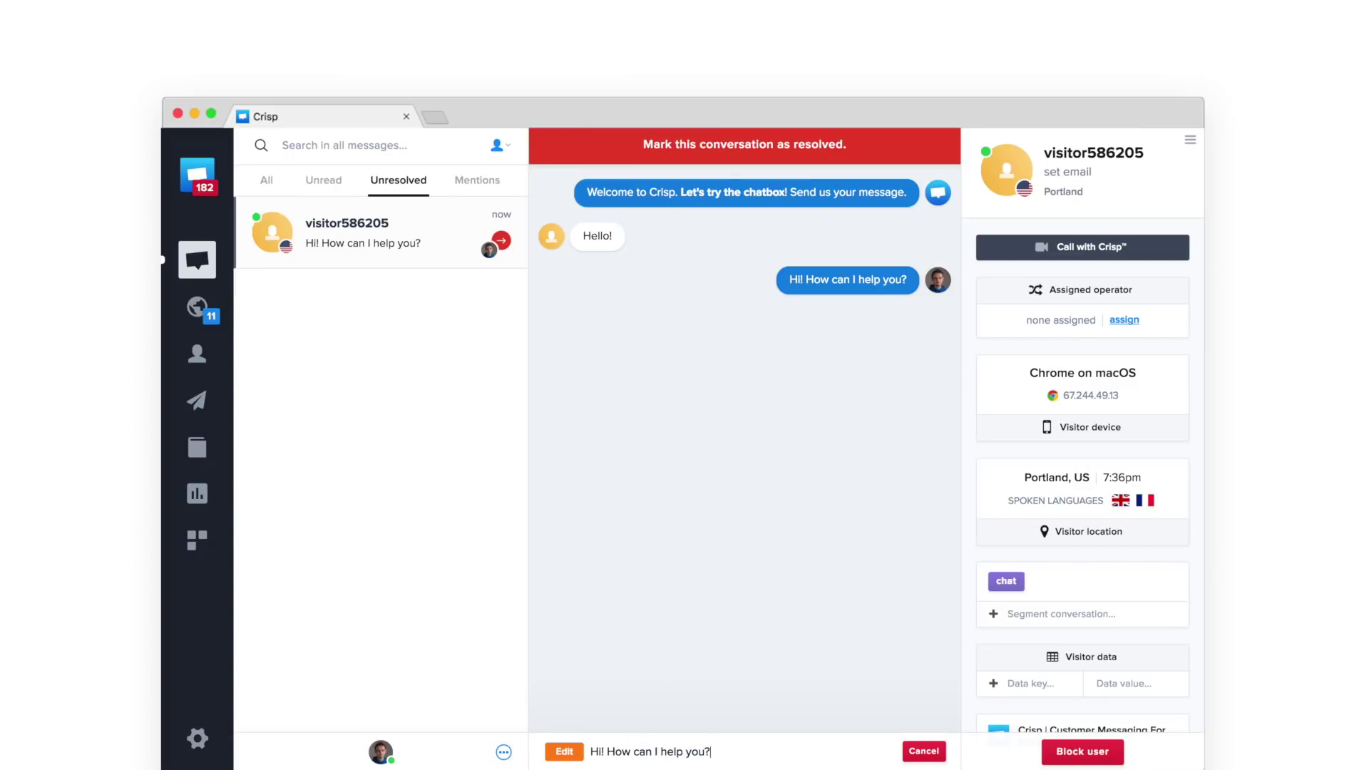
pyautogui.tripleClick(676, 753)
pyautogui.write('Hi! How are')
pyautogui.press('Return')
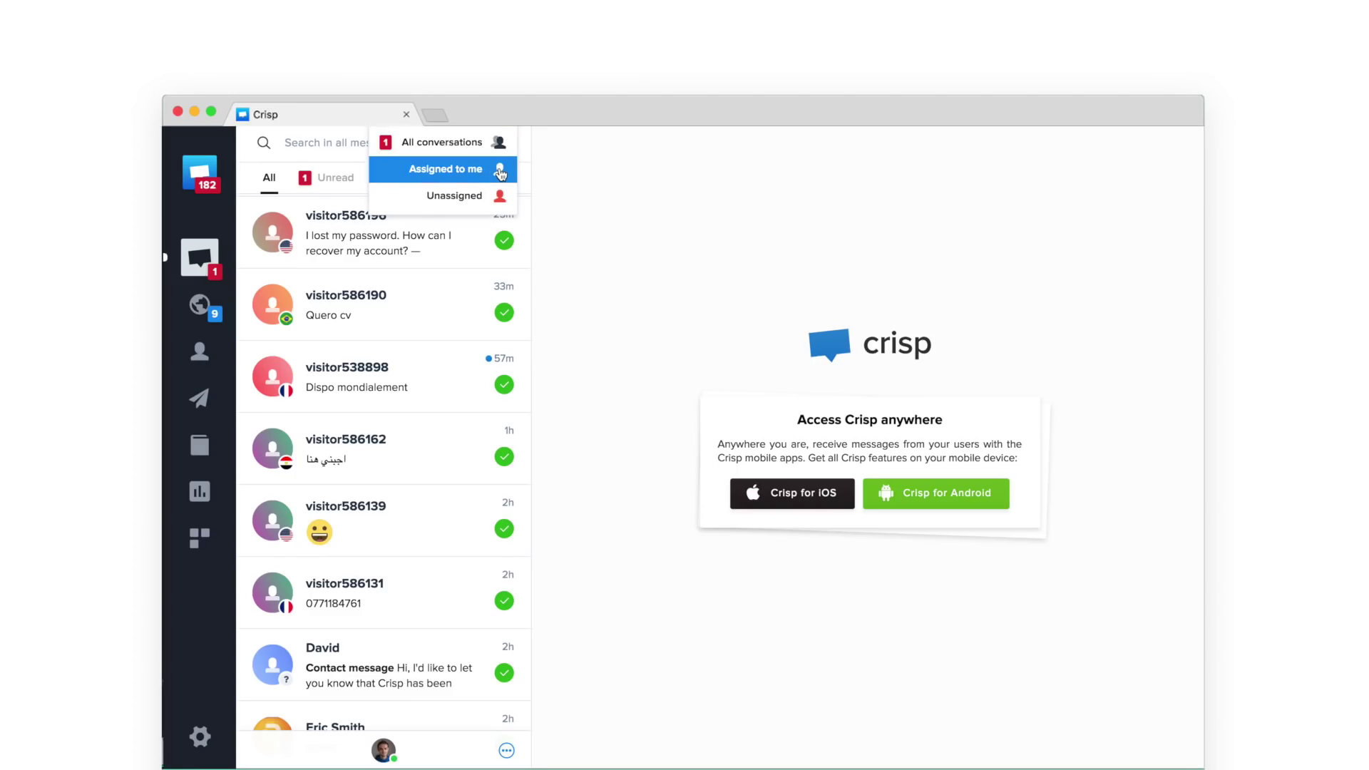
# Step: Filter to my unread chats and send 'Hi! Thank you for letting us.' plus the developer-forwarding reply
pyautogui.click(500, 169)
pyautogui.click(331, 178)
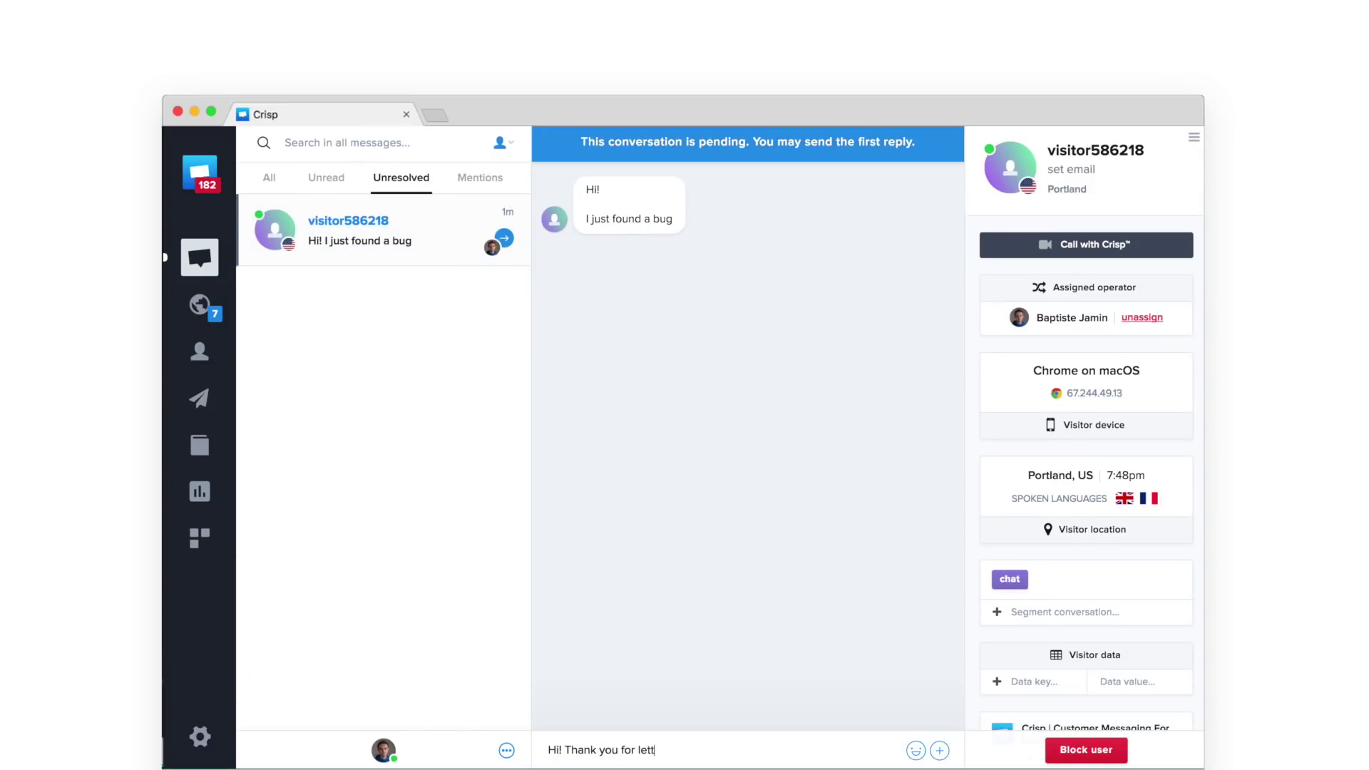
pyautogui.write('.')
pyautogui.press('Return')
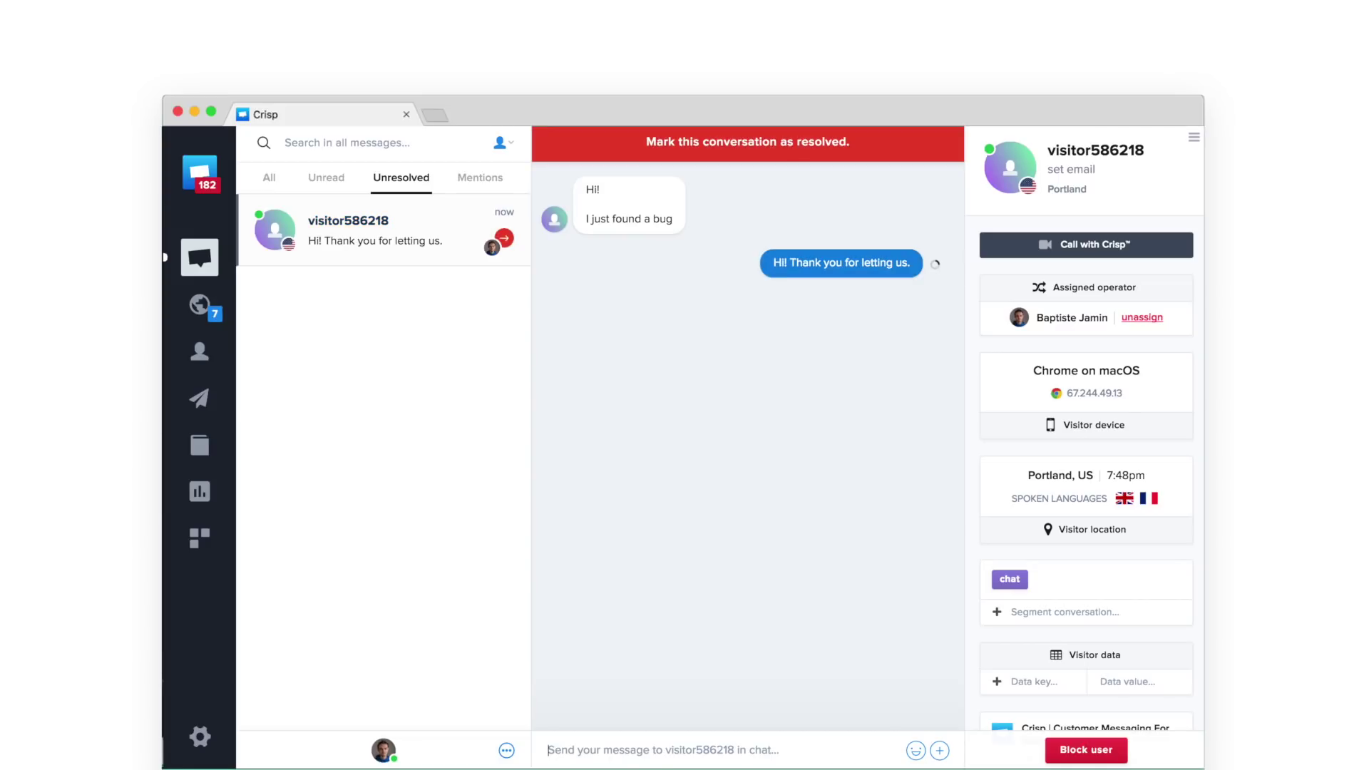
pyautogui.write("I'll forward you to one of our developpers")
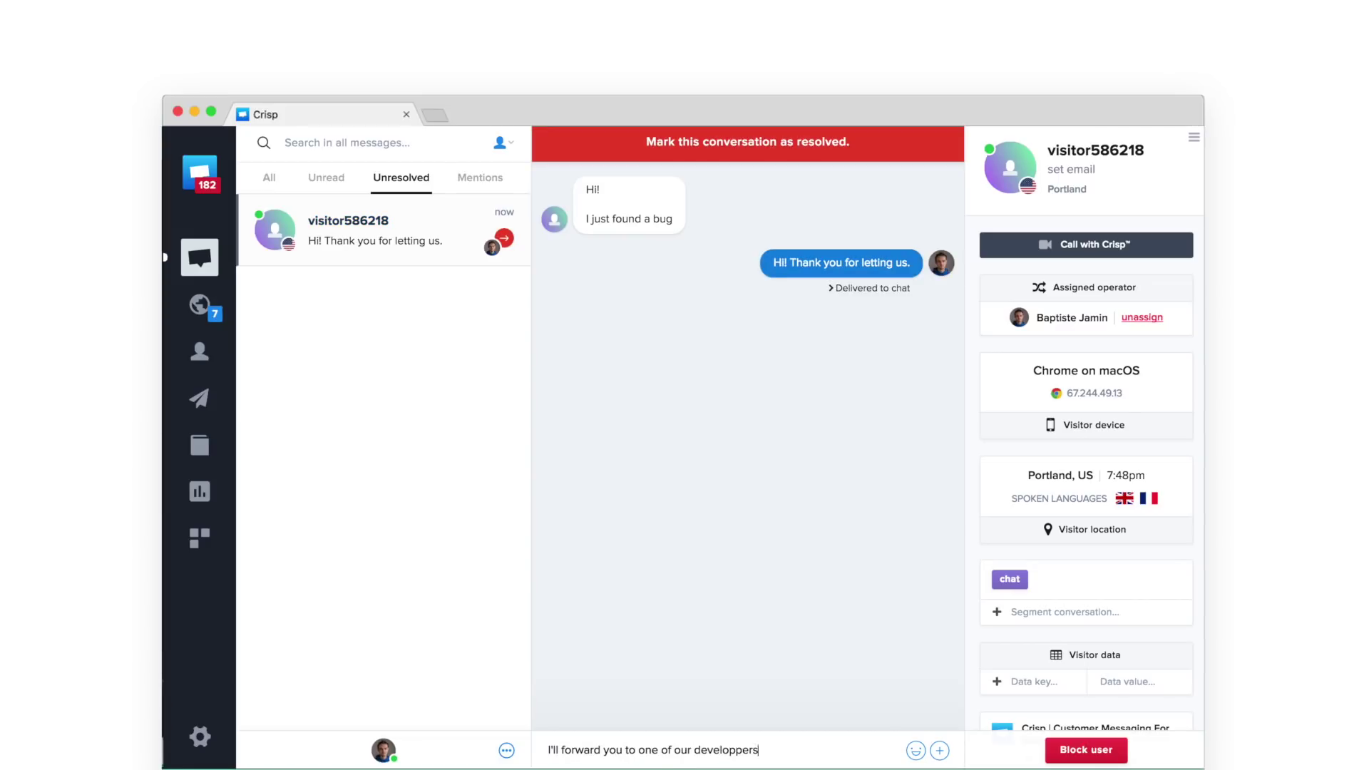
pyautogui.press('Return')
# Step: Unassign the current operator and assign the conversation to another operator
pyautogui.click(1143, 318)
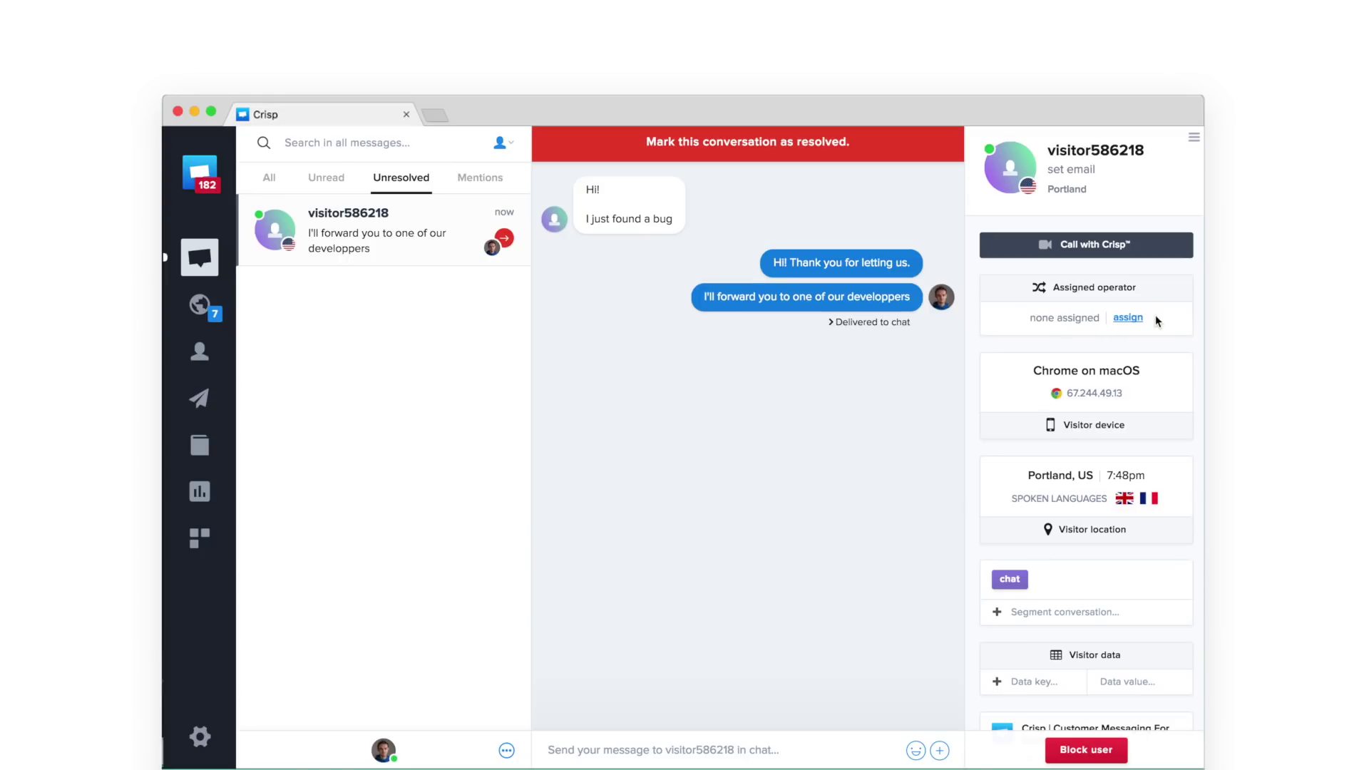
pyautogui.click(1128, 317)
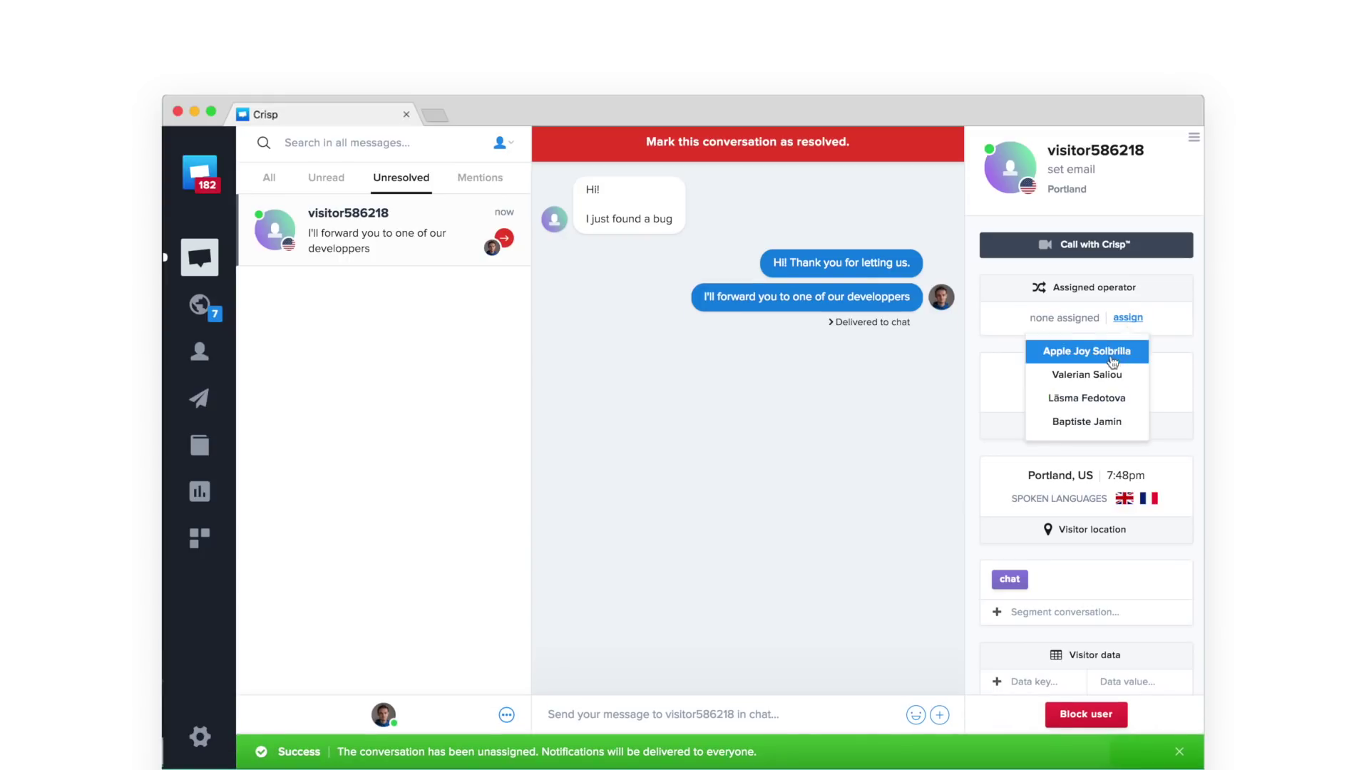
pyautogui.click(1087, 374)
# Step: Post a private note mentioning the new operator: 'A bug for you'
pyautogui.click(550, 714)
pyautogui.write('/note @Va')
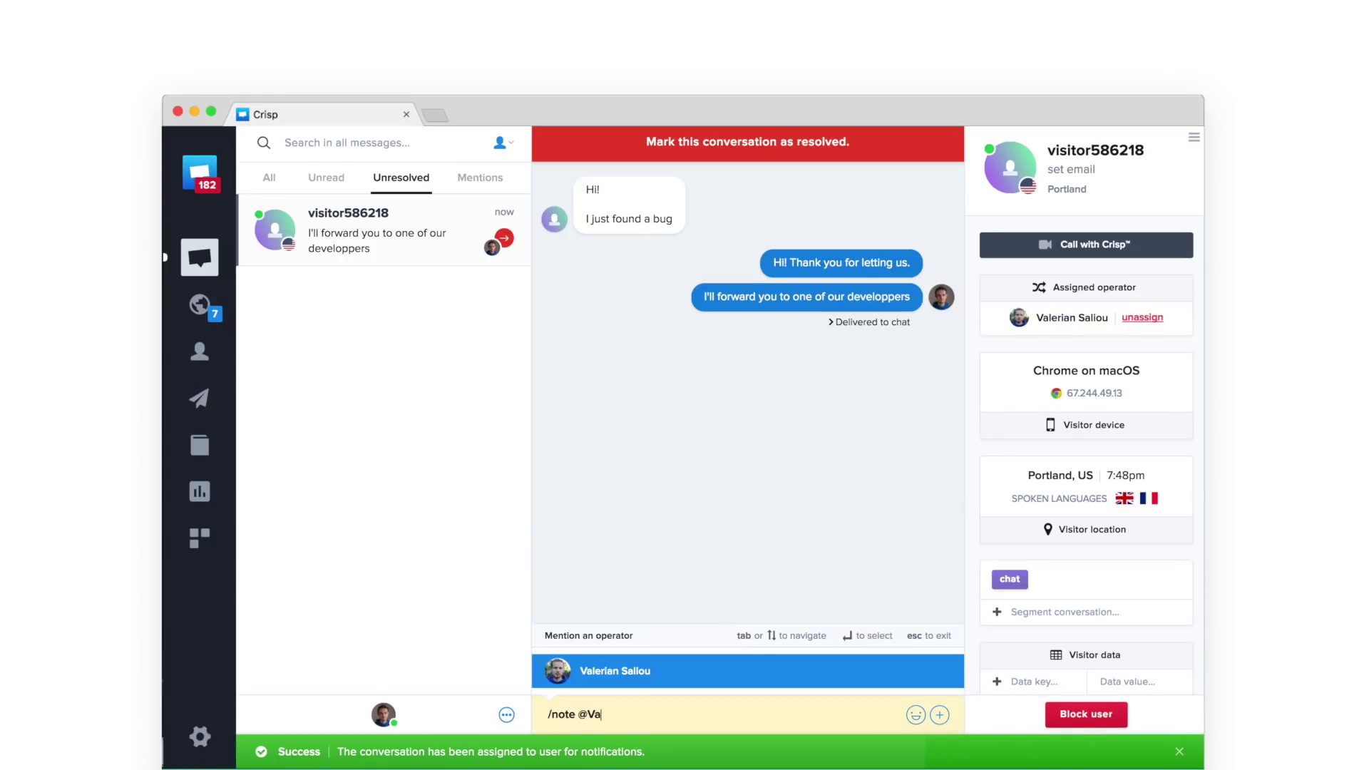
pyautogui.press('Return')
pyautogui.write('A bug for yo')
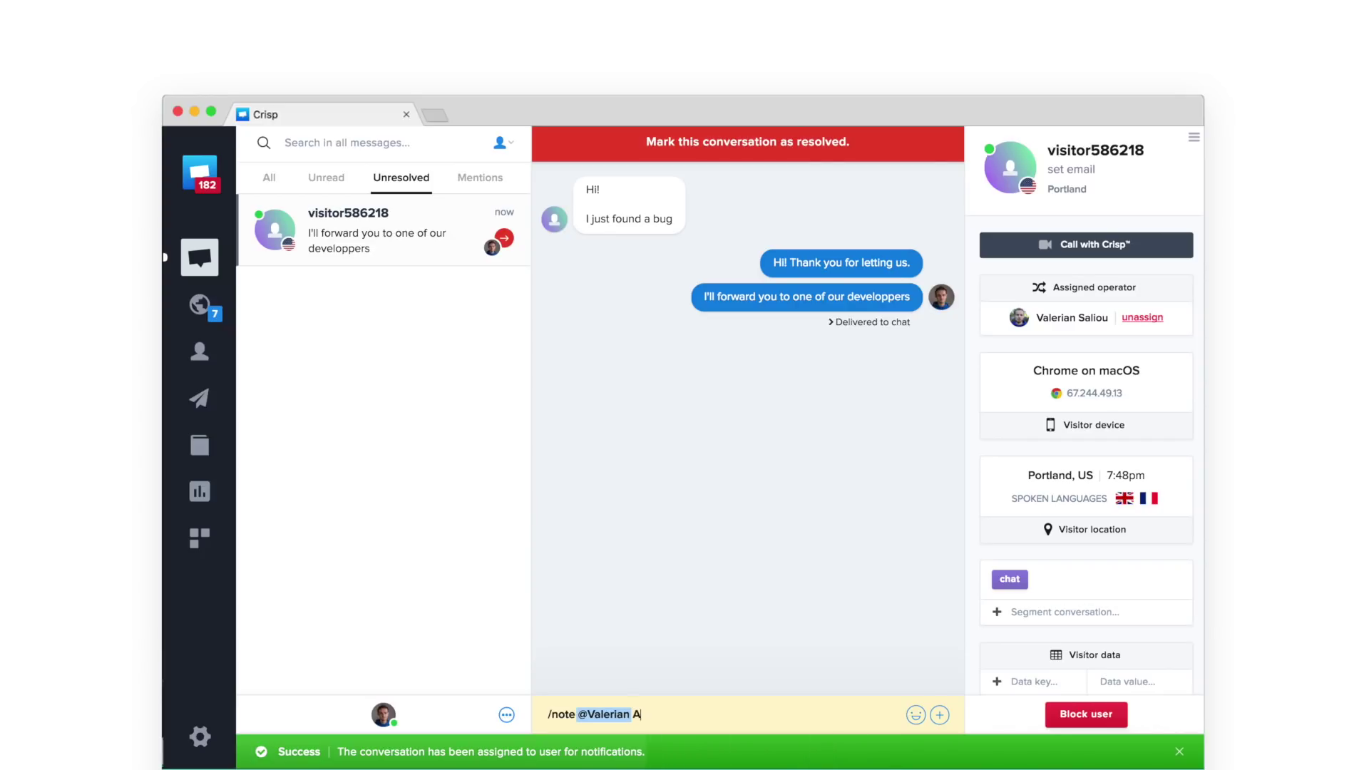
pyautogui.write('u')
pyautogui.press('Return')
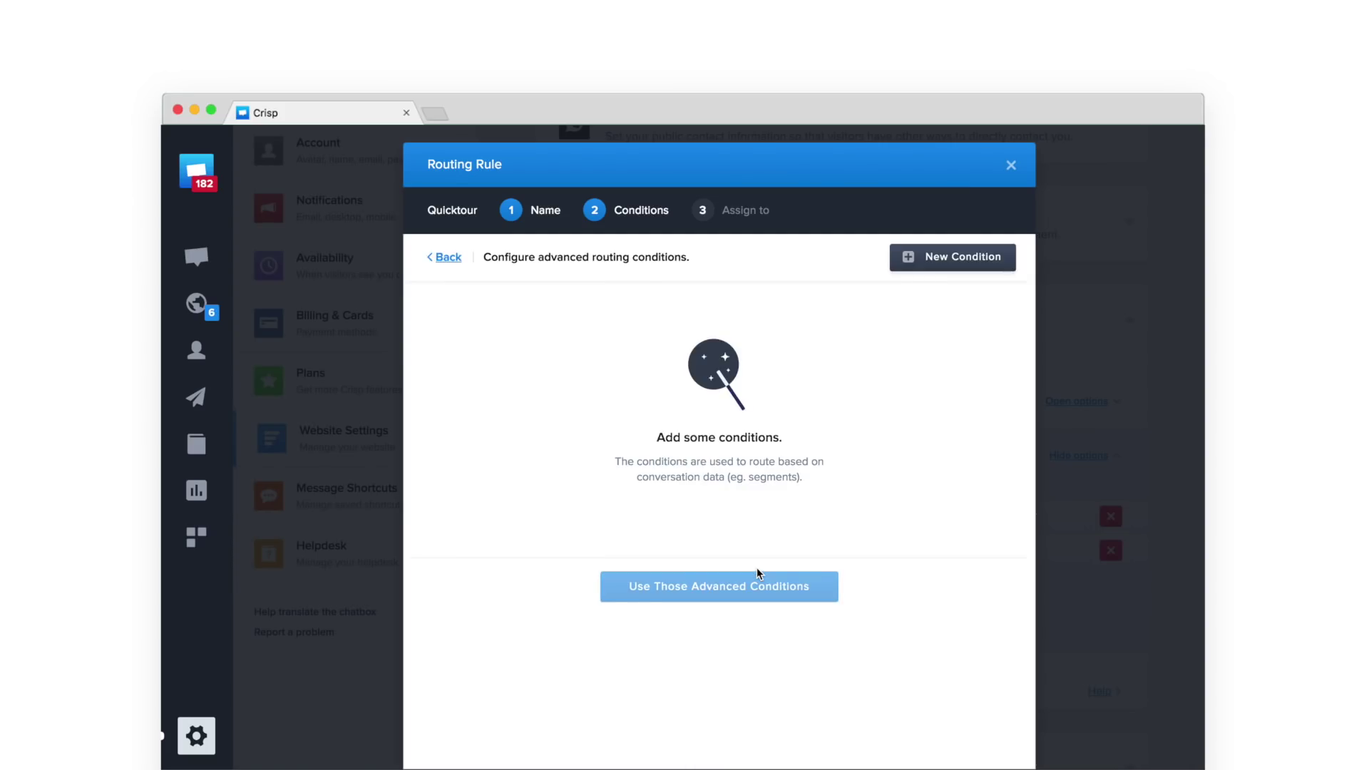
# Step: Add a routing condition: Contact Language Equals To French
pyautogui.click(929, 264)
pyautogui.click(533, 328)
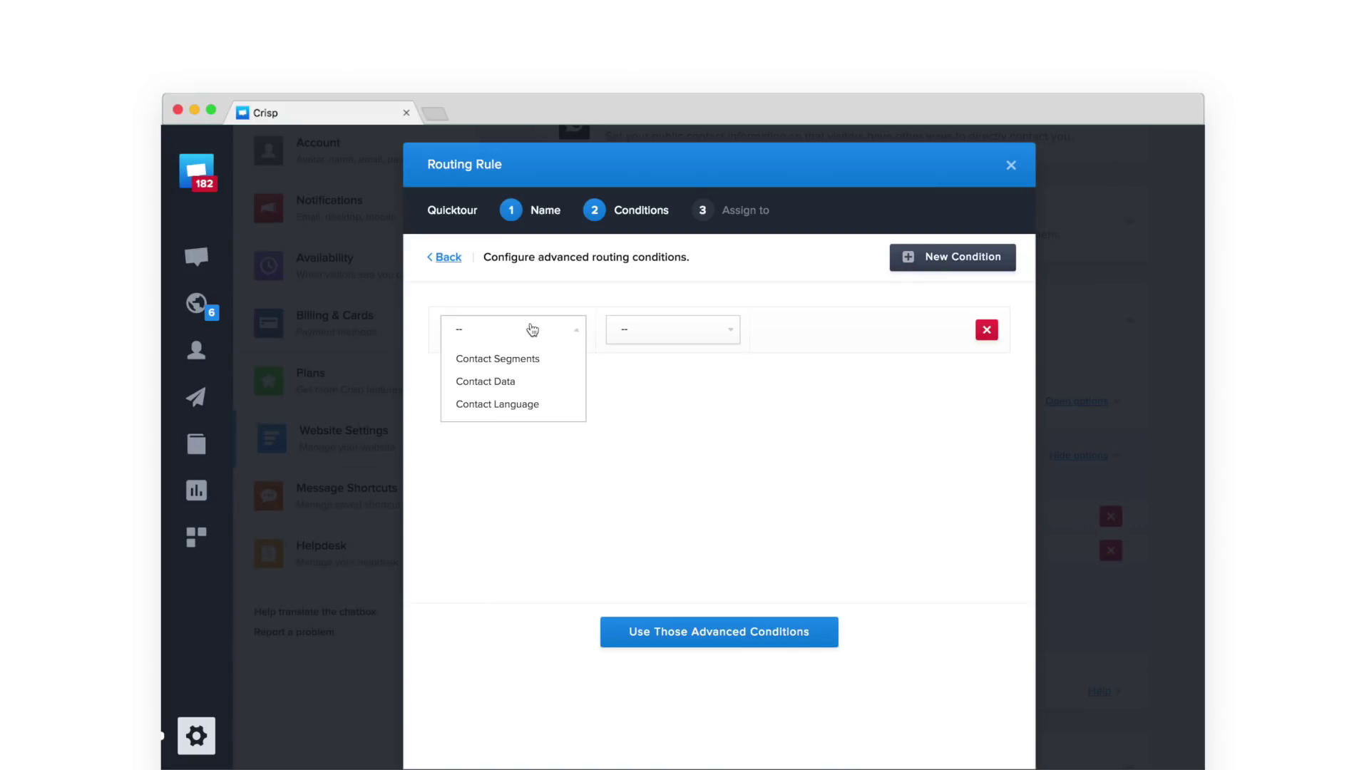
pyautogui.click(512, 403)
pyautogui.click(635, 331)
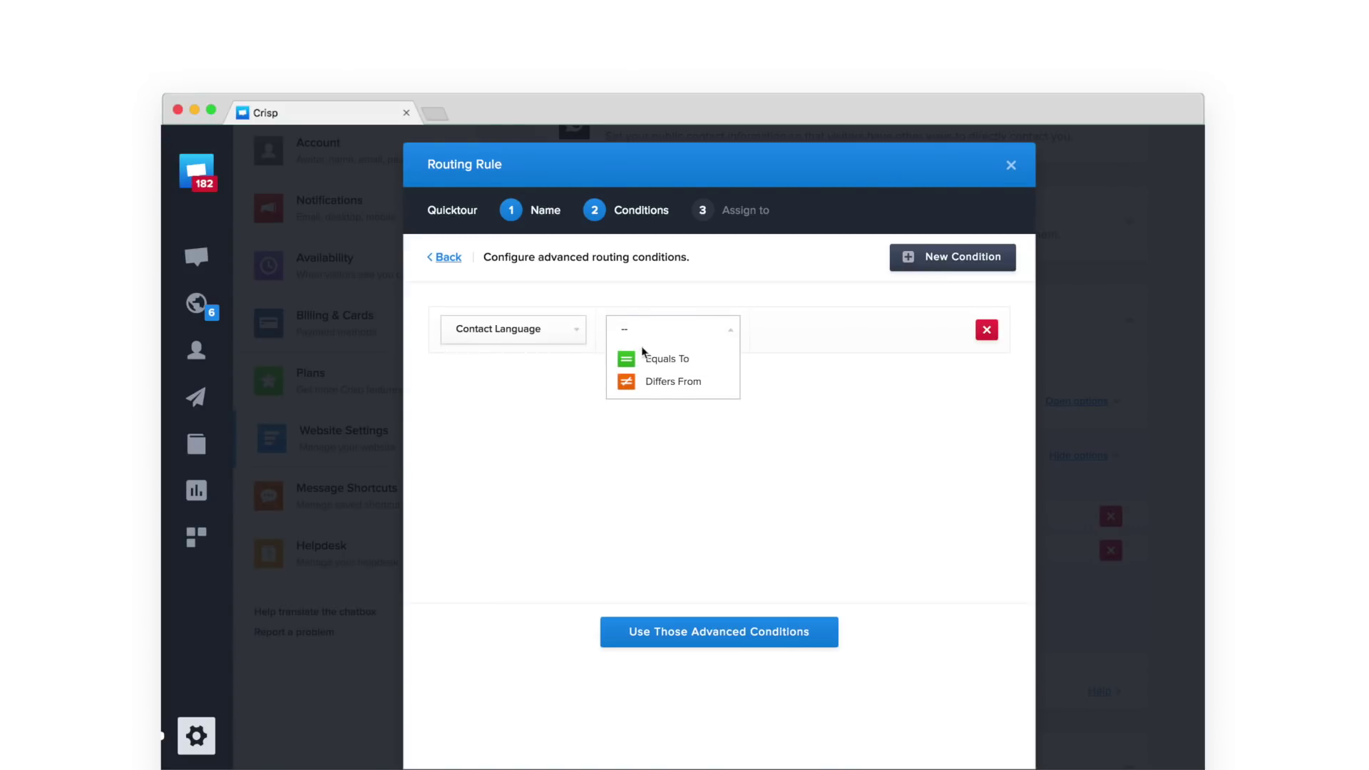
pyautogui.click(643, 354)
pyautogui.click(816, 338)
pyautogui.scroll(-10, 824, 544)
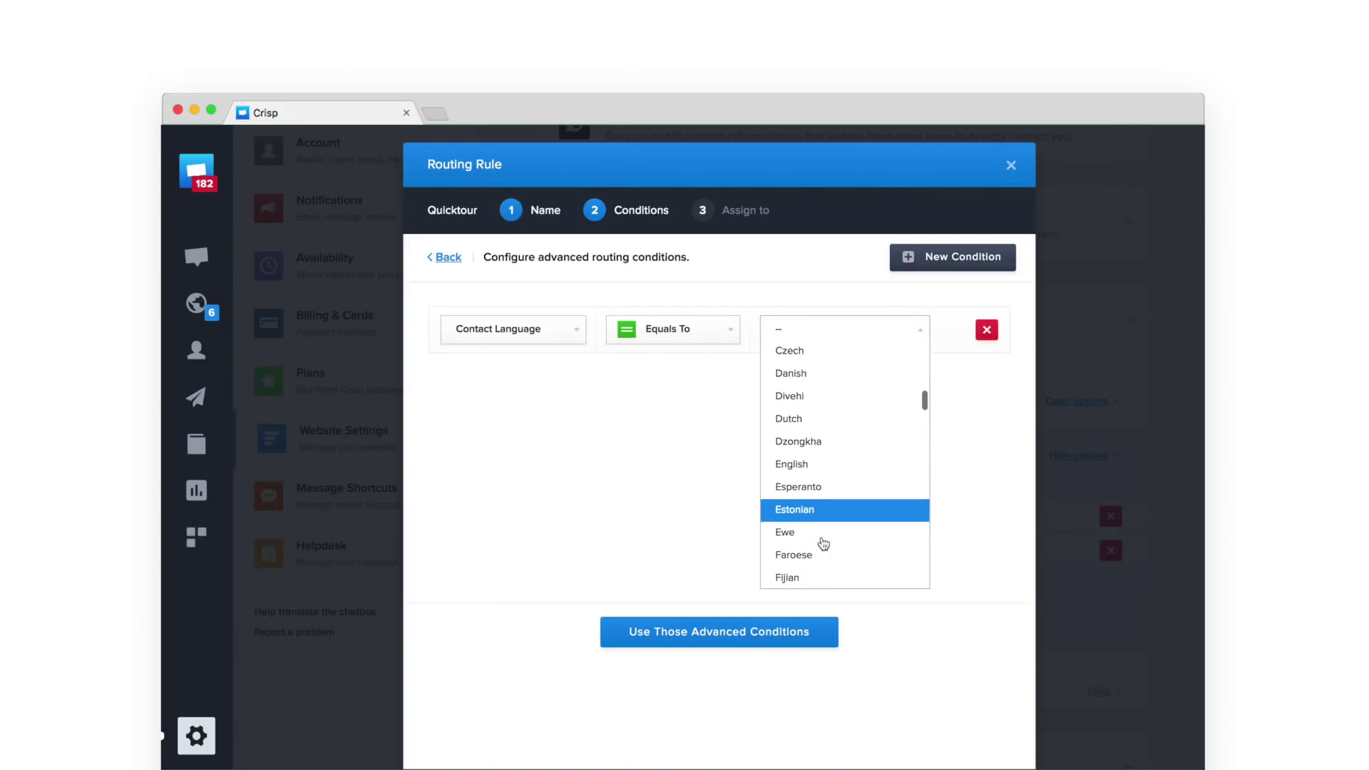
pyautogui.scroll(-5, 824, 545)
pyautogui.click(814, 523)
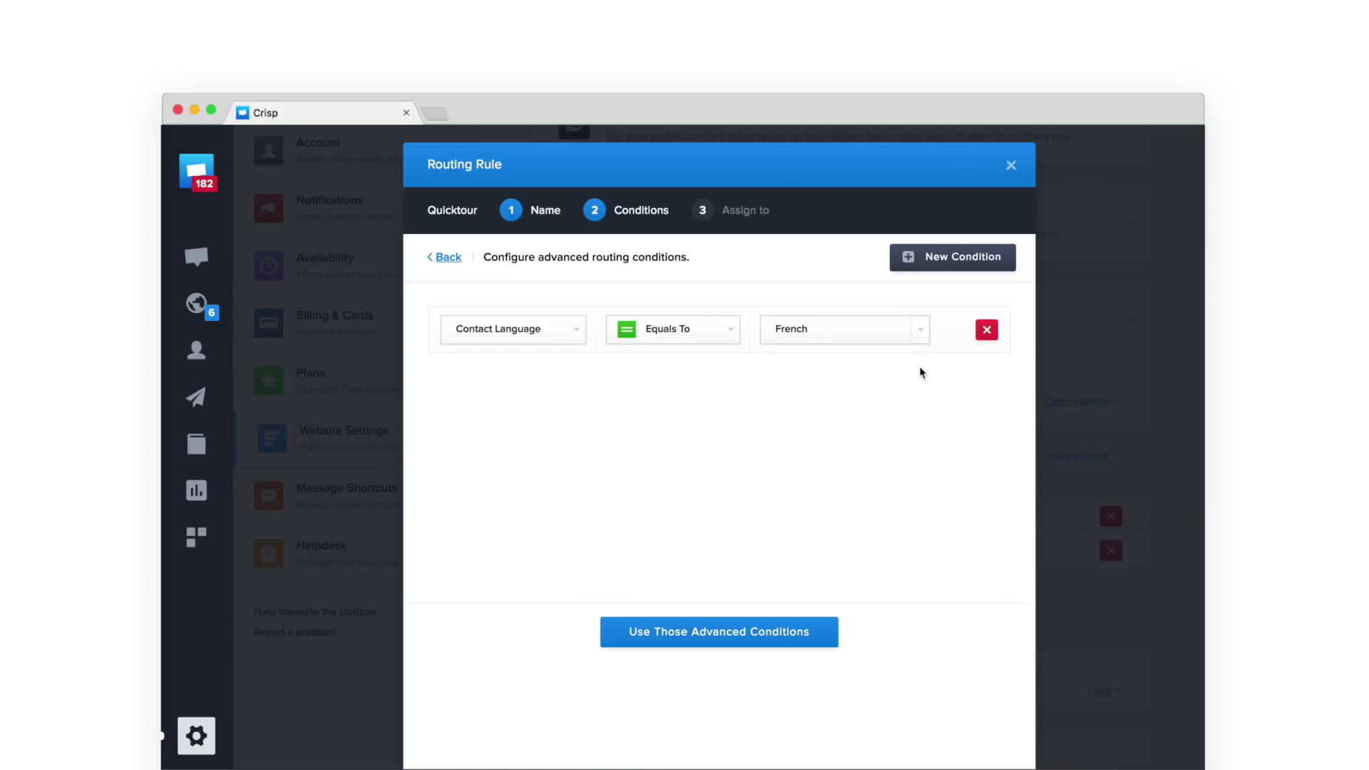
# Step: Add a second condition on Contact Data with the key 'score'
pyautogui.click(953, 257)
pyautogui.click(489, 332)
pyautogui.click(493, 379)
pyautogui.click(621, 333)
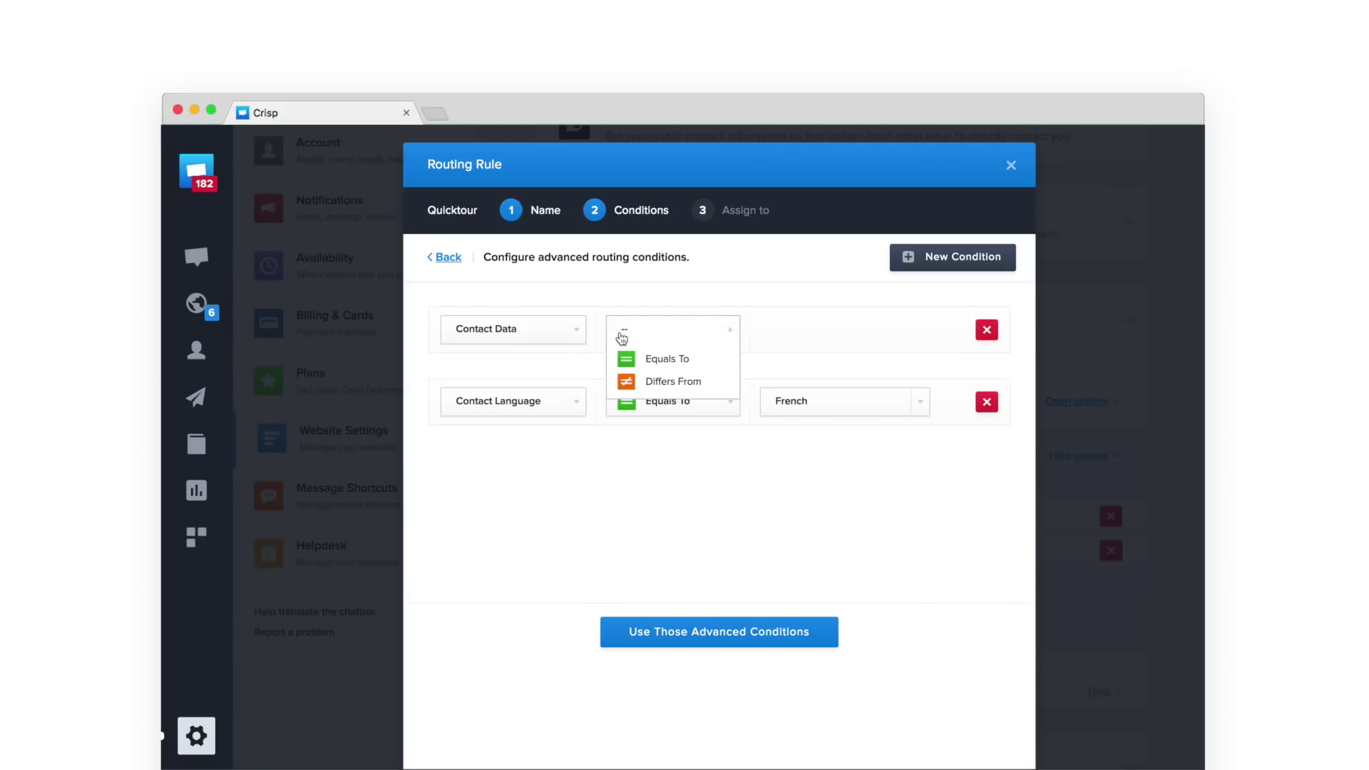
pyautogui.click(664, 359)
pyautogui.click(787, 326)
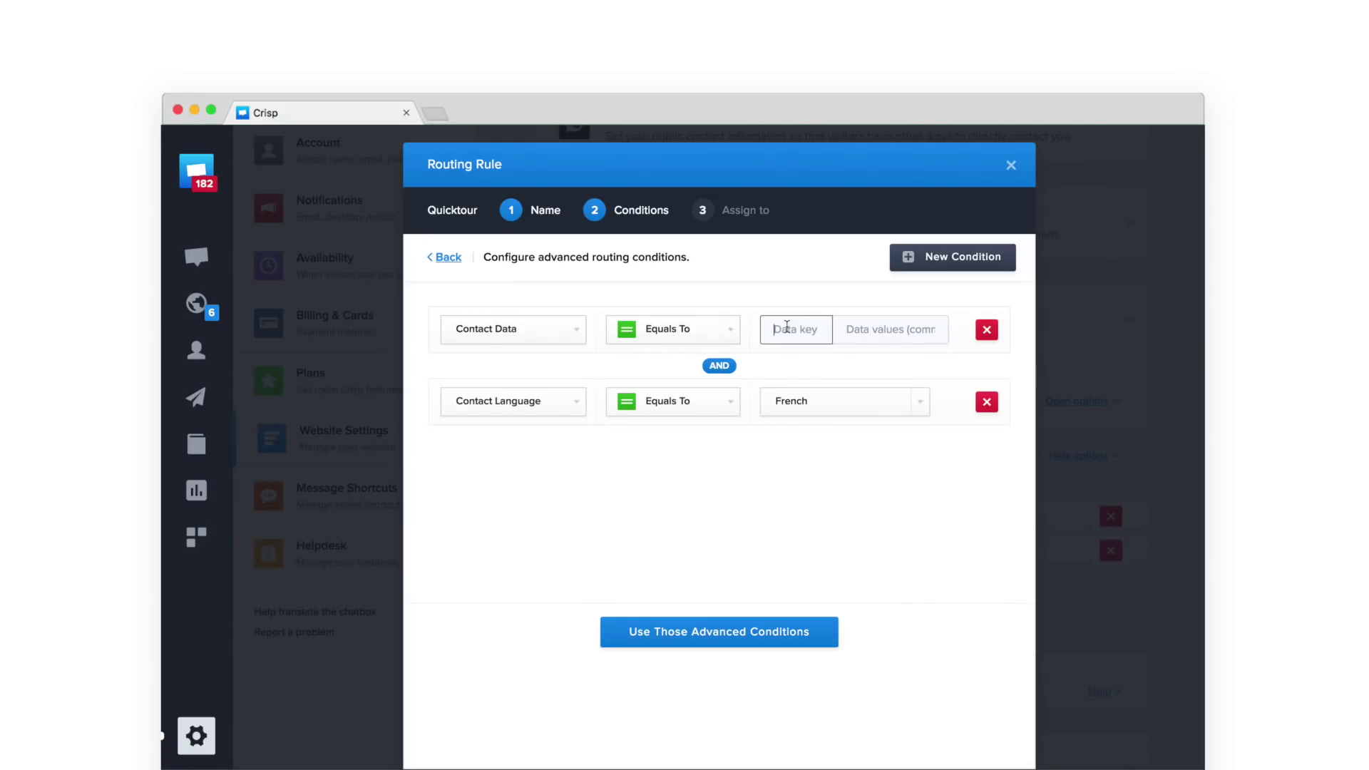
pyautogui.write('score')
pyautogui.press('Tab')
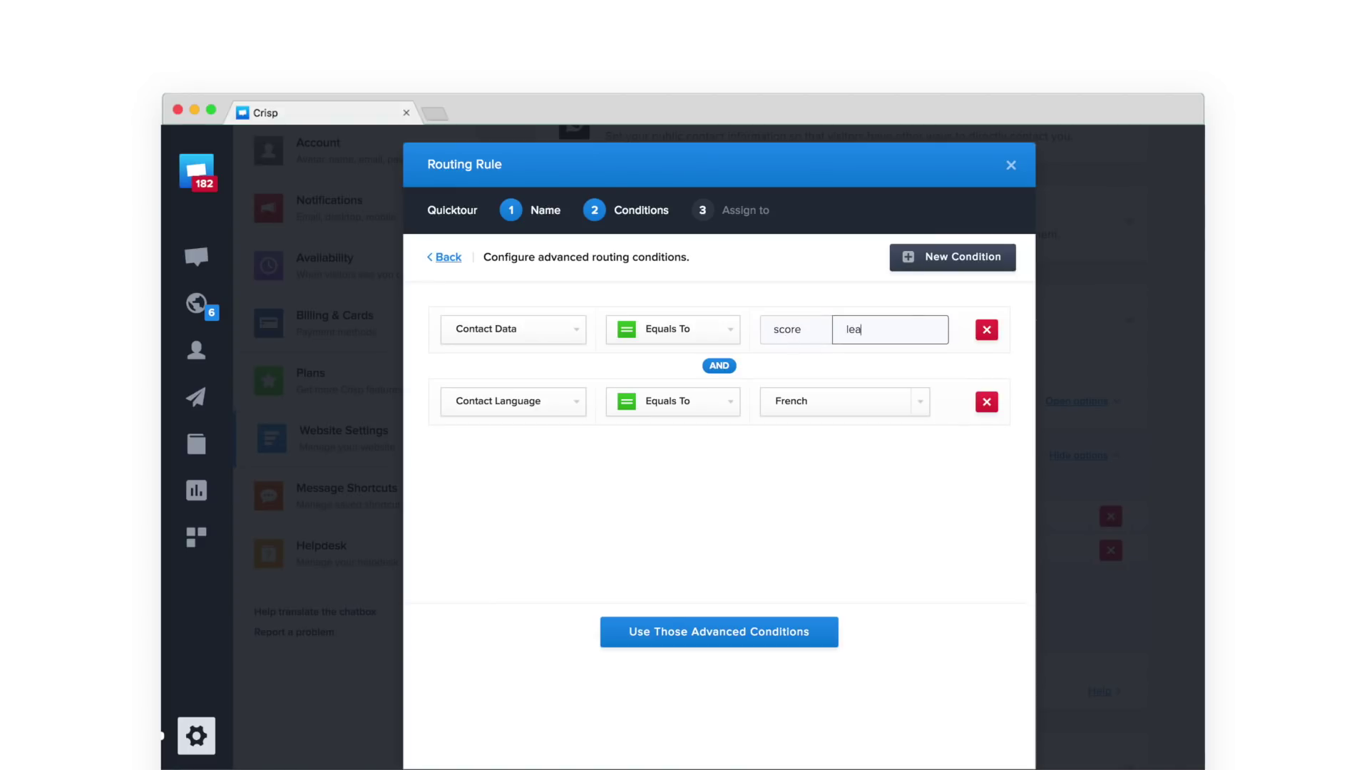
# Step: Apply the advanced conditions, assign two operators, and save the routing rule
pyautogui.click(816, 631)
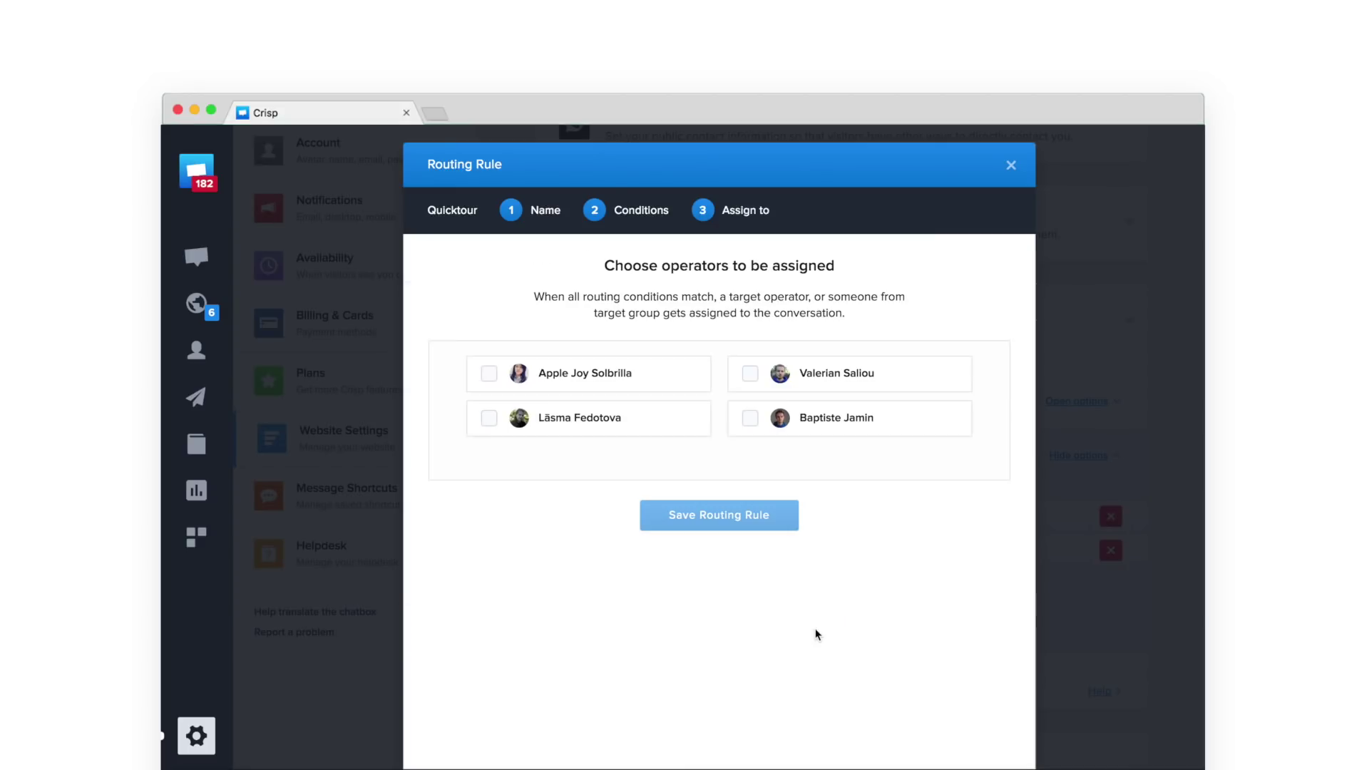
pyautogui.click(829, 426)
pyautogui.click(818, 375)
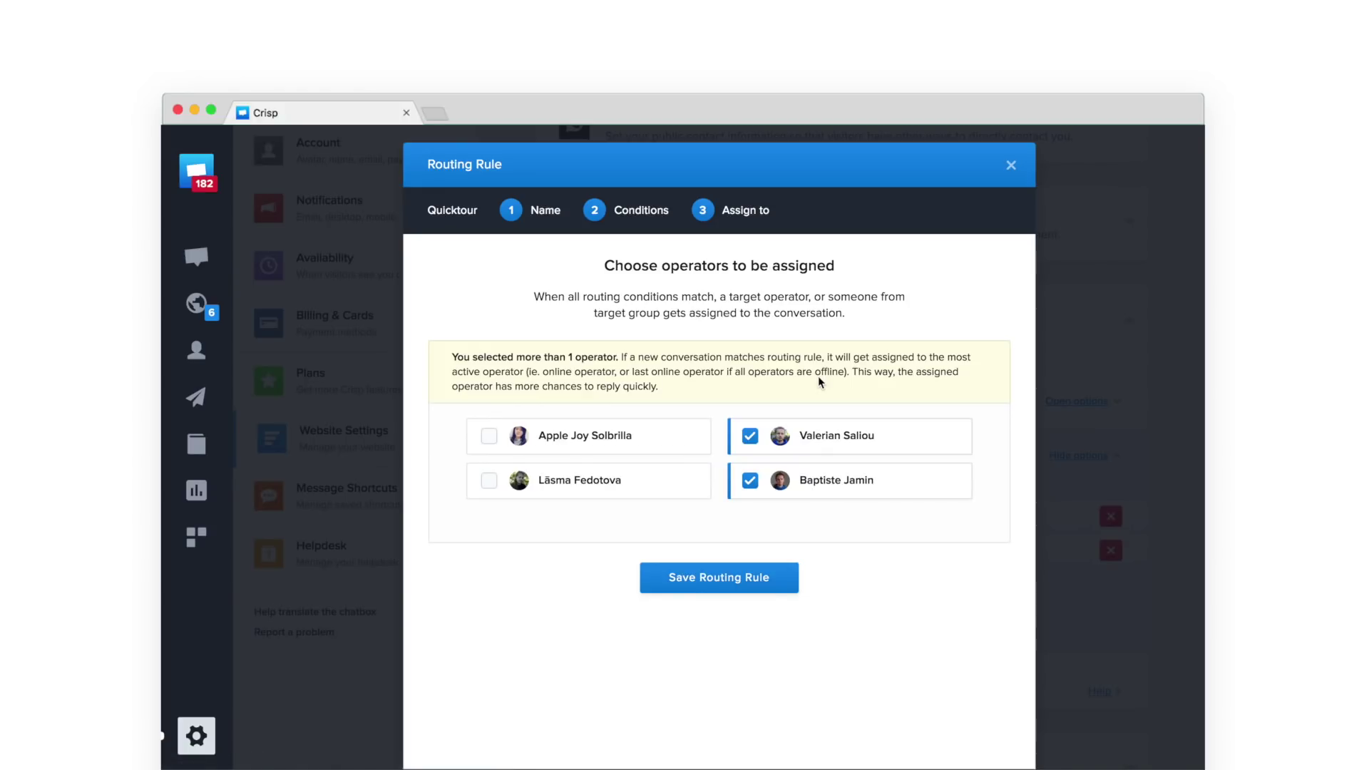
pyautogui.click(754, 586)
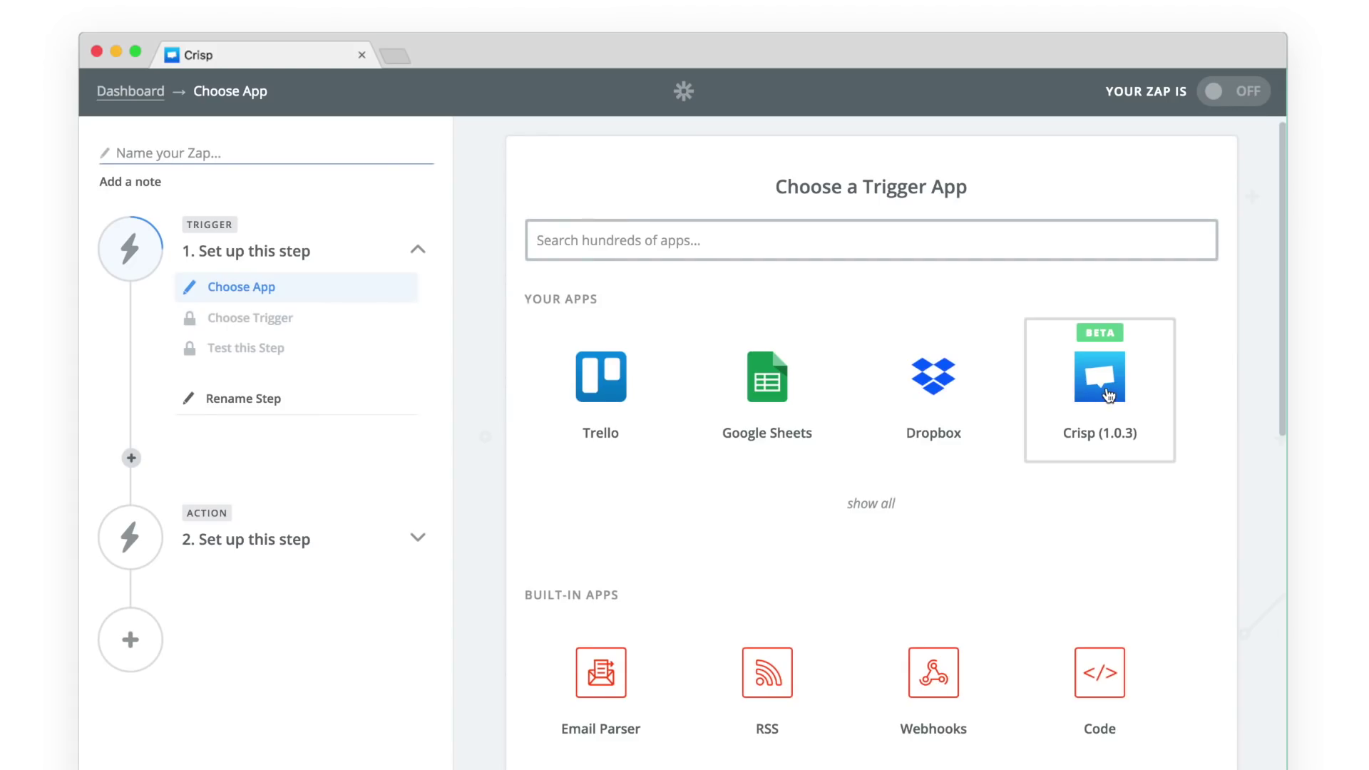
# Step: Set the Zap trigger to Crisp New User, confirm the account, and test it
pyautogui.click(1108, 396)
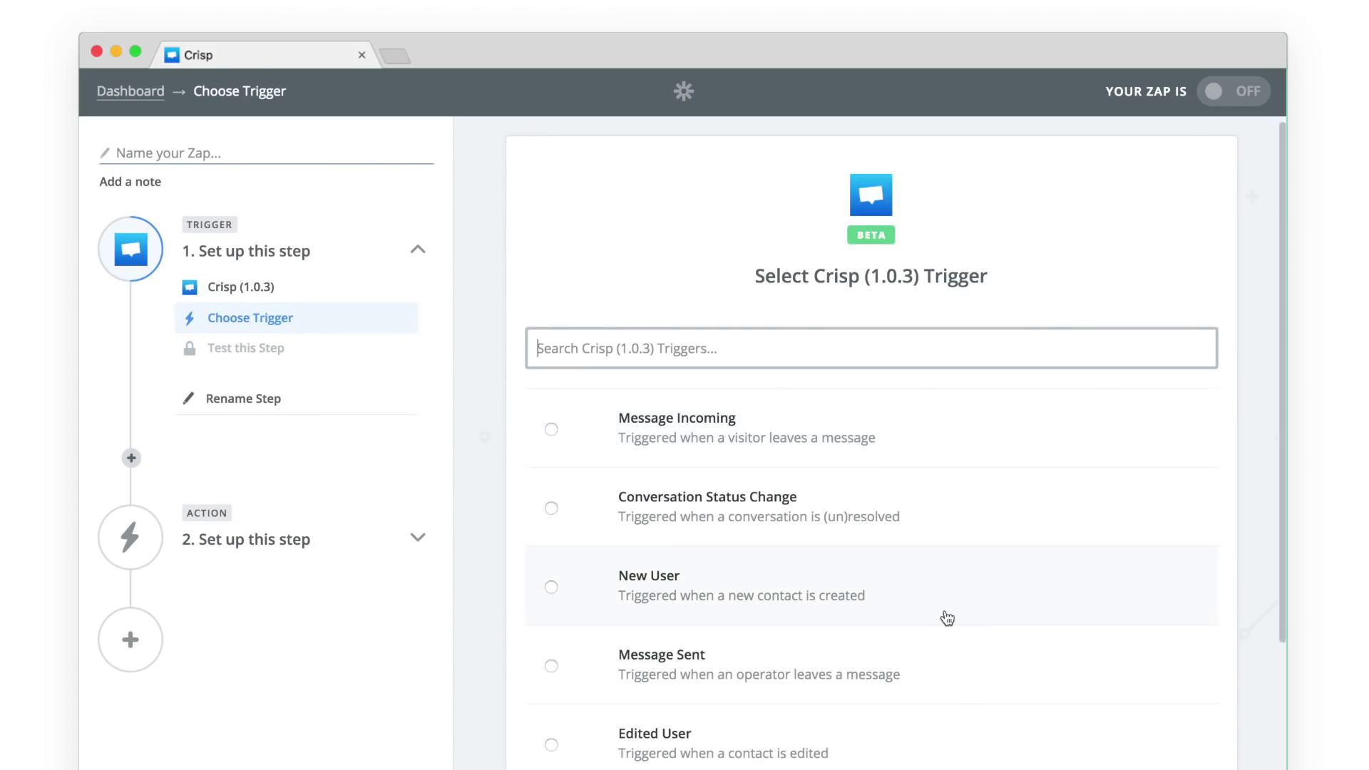
pyautogui.scroll(-1, 944, 618)
pyautogui.click(904, 575)
pyautogui.scroll(-3, 905, 575)
pyautogui.click(1146, 717)
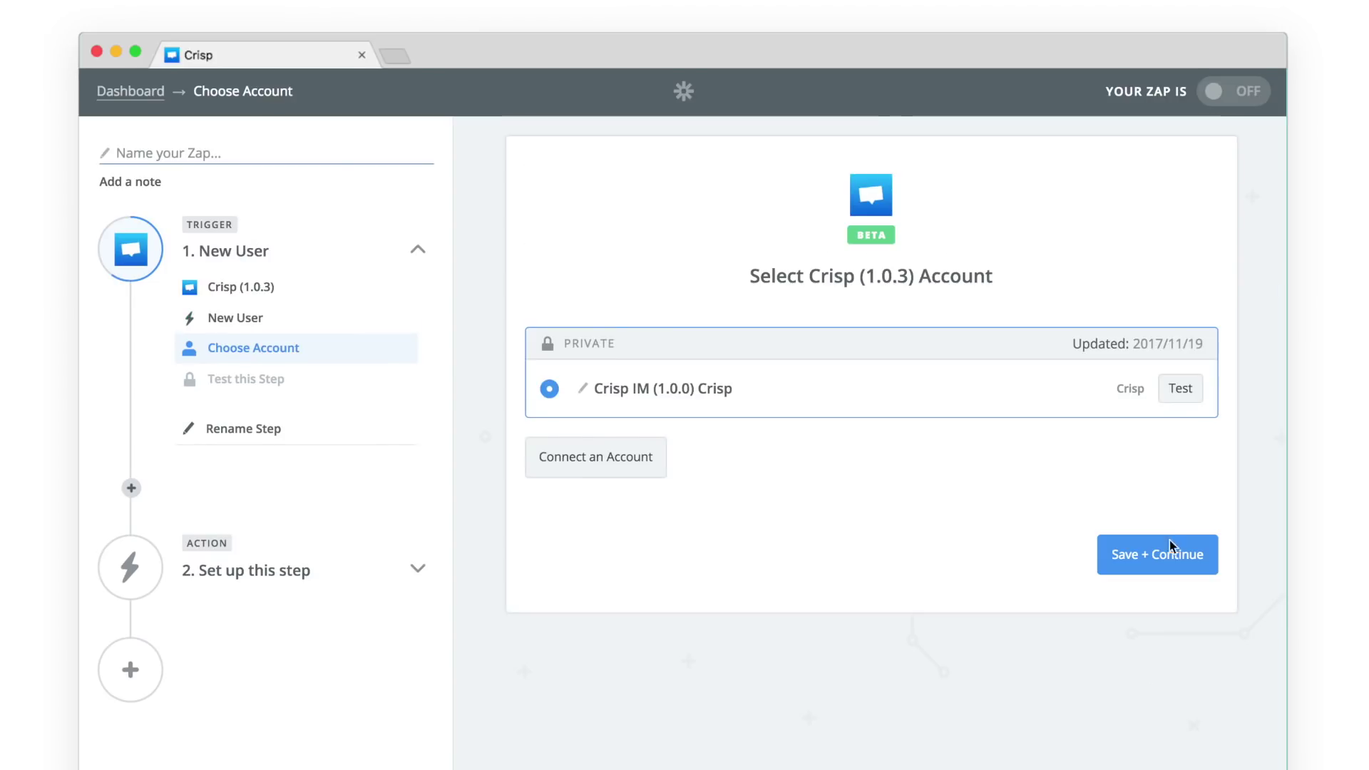
pyautogui.click(1146, 563)
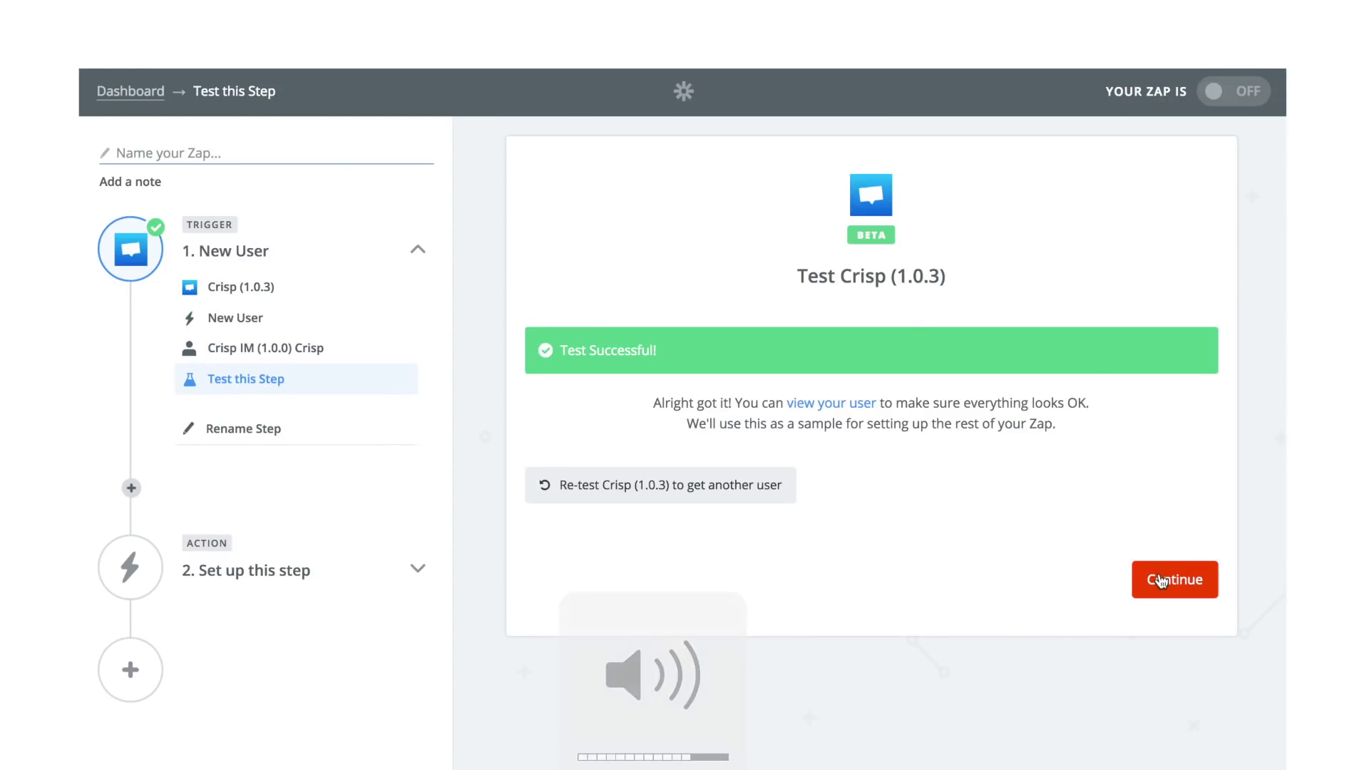
pyautogui.click(1174, 579)
# Step: Set the action to Google Sheets Create Spreadsheet Row in 'Crisp Zapier', worksheet 'Mails'
pyautogui.click(958, 409)
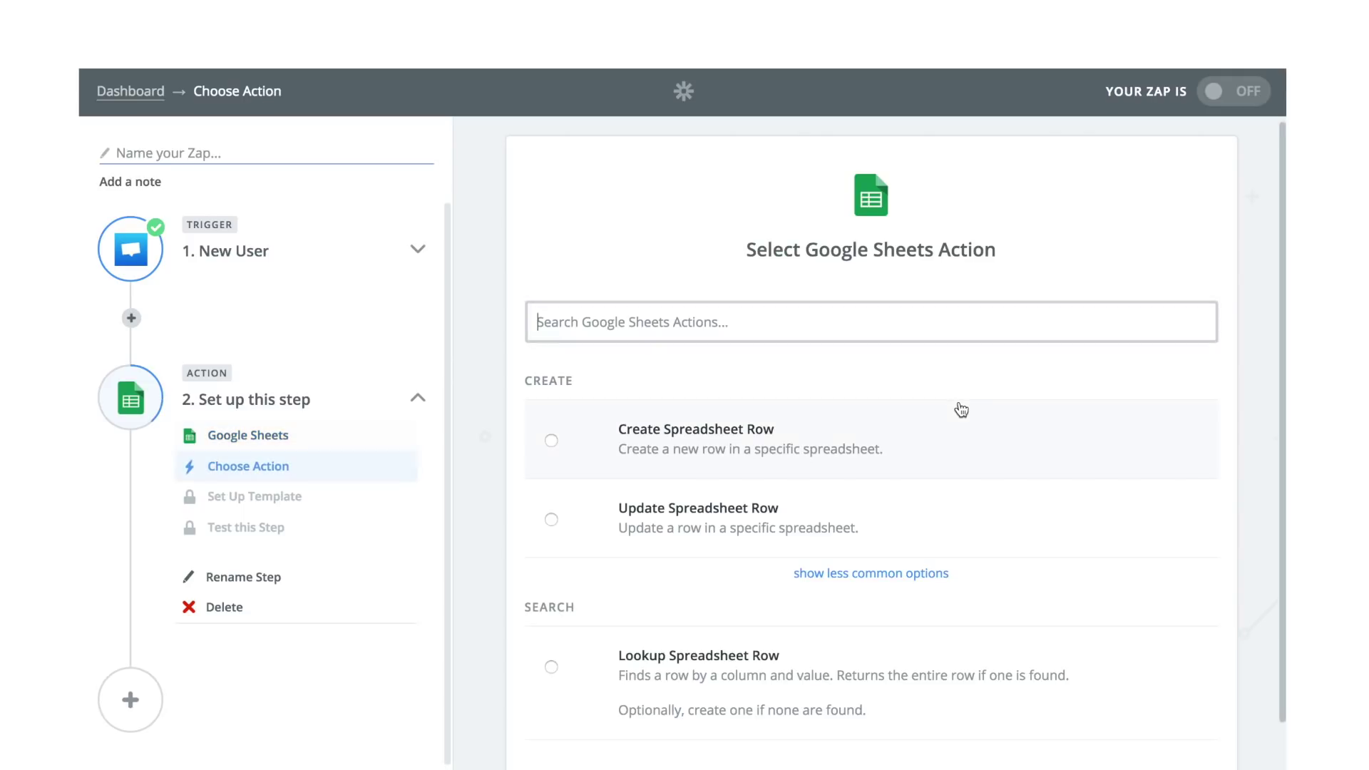
pyautogui.click(989, 454)
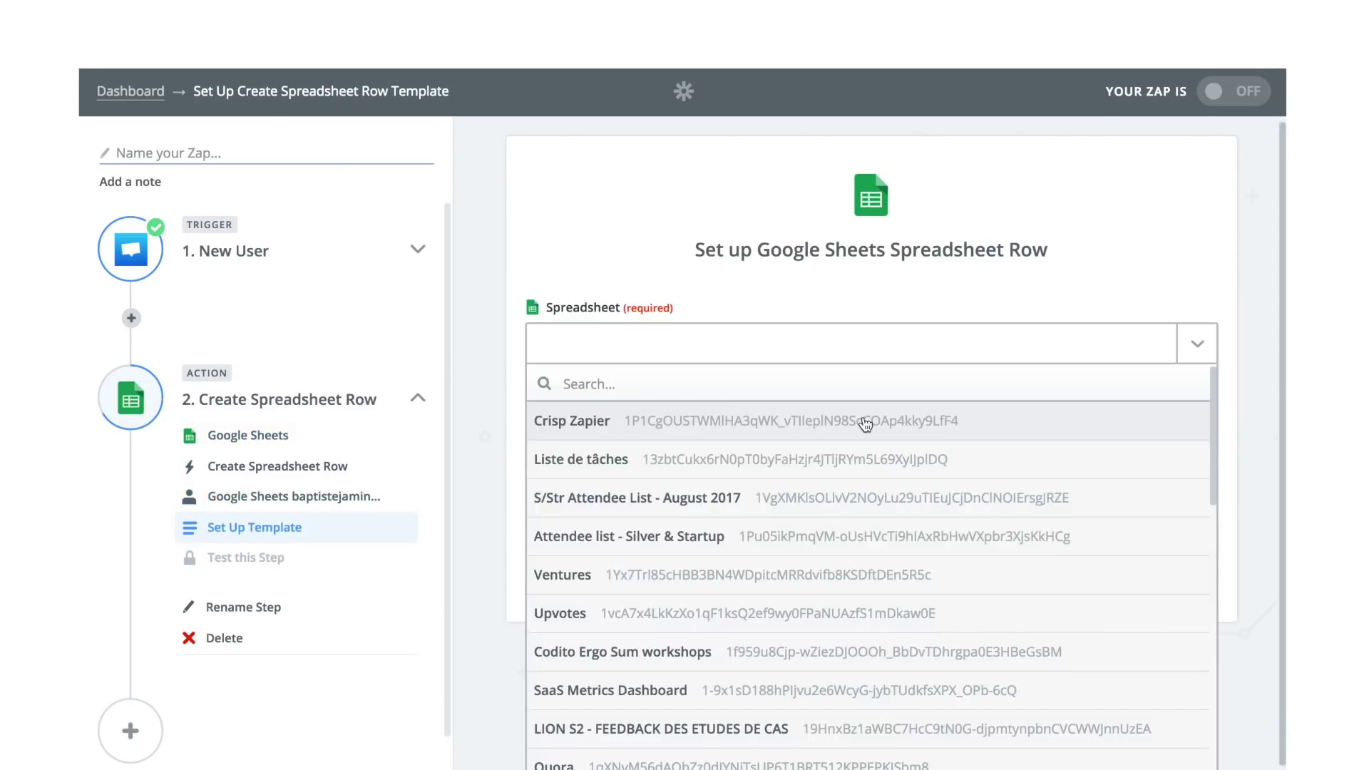
pyautogui.click(865, 428)
pyautogui.click(862, 434)
pyautogui.click(803, 517)
# Step: Map Email to the user's email and Nom to their nickname, then create a test row
pyautogui.click(1120, 528)
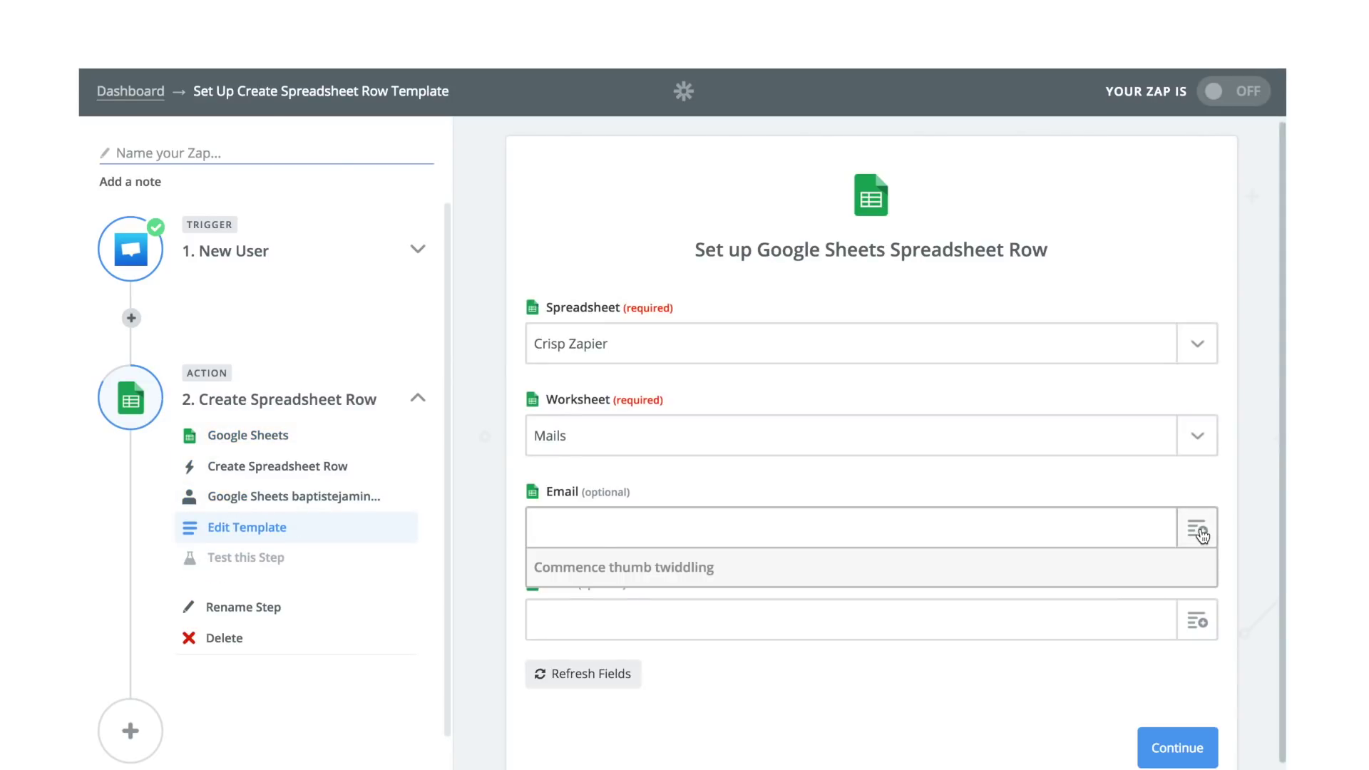
pyautogui.click(713, 566)
pyautogui.click(913, 620)
pyautogui.scroll(-1, 856, 706)
pyautogui.click(816, 765)
pyautogui.click(1177, 743)
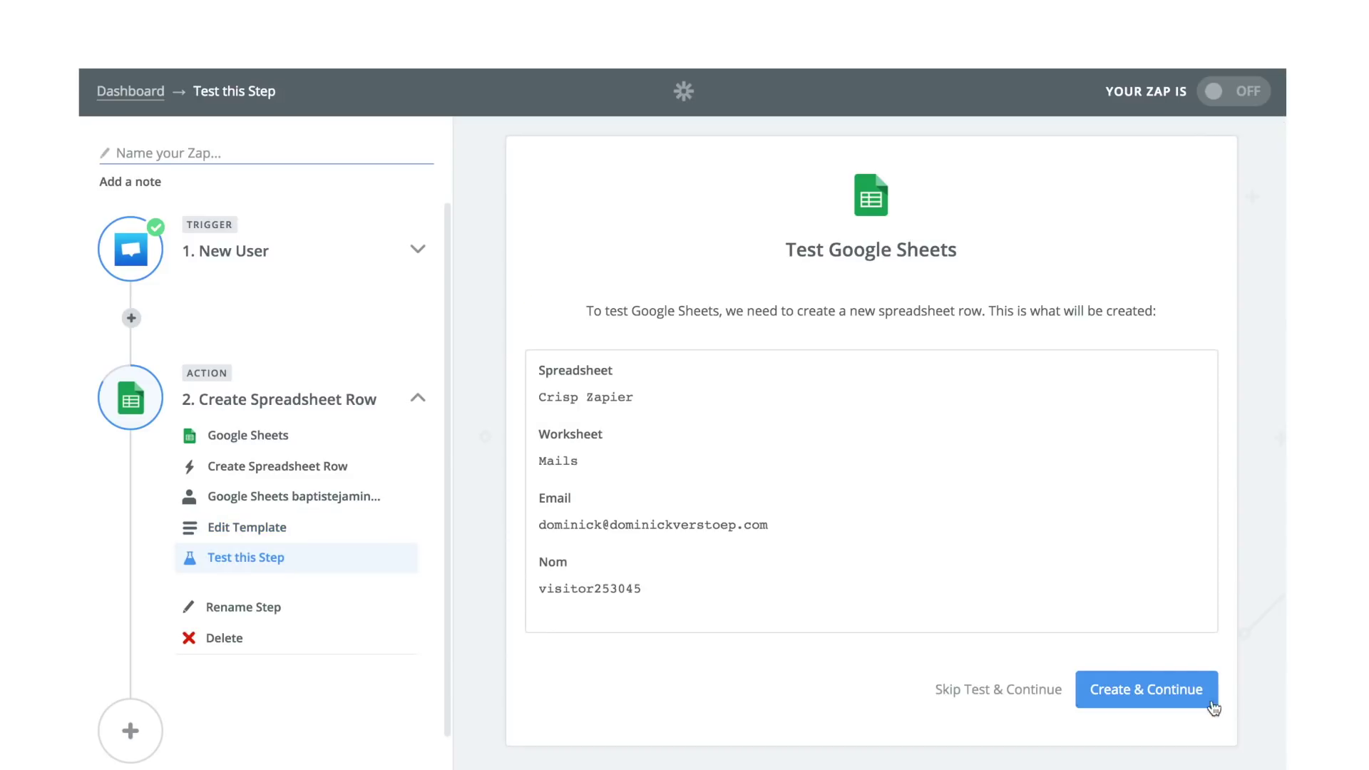
pyautogui.click(1209, 701)
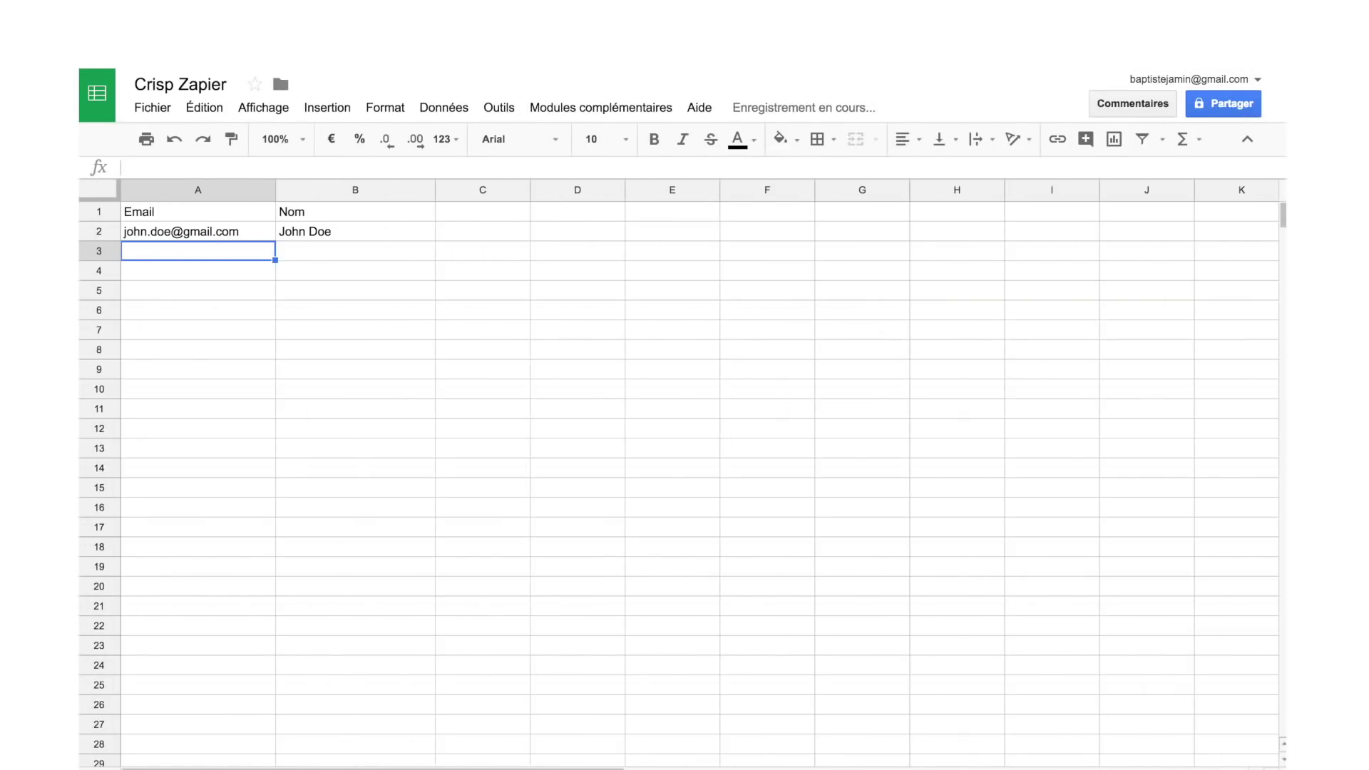